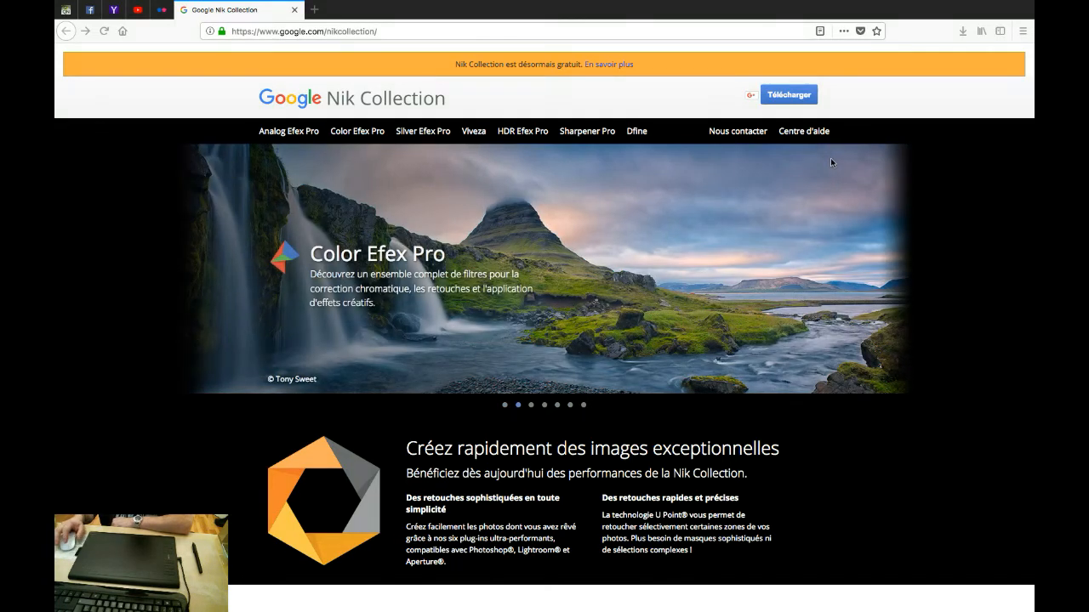
# Step: Examine the descriptions of the seven Nik Collection plug-ins, from Analog Efex Pro to Dfine, on the product page
pyautogui.scroll(-3, 831, 163)
pyautogui.scroll(-1, 831, 162)
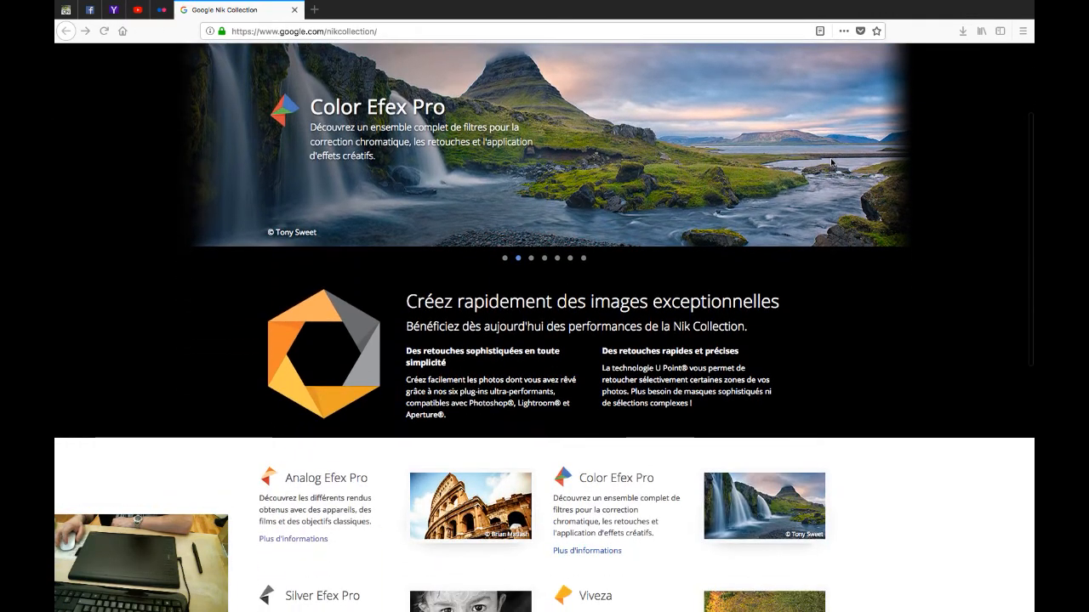
pyautogui.scroll(-3, 831, 161)
pyautogui.scroll(-4, 829, 162)
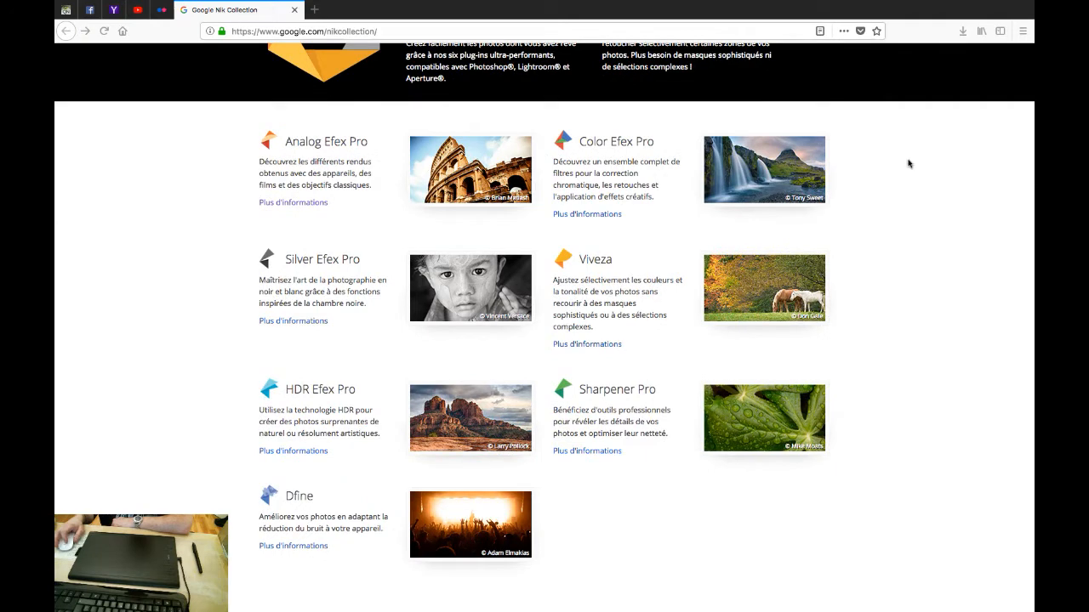
pyautogui.scroll(-1, 909, 163)
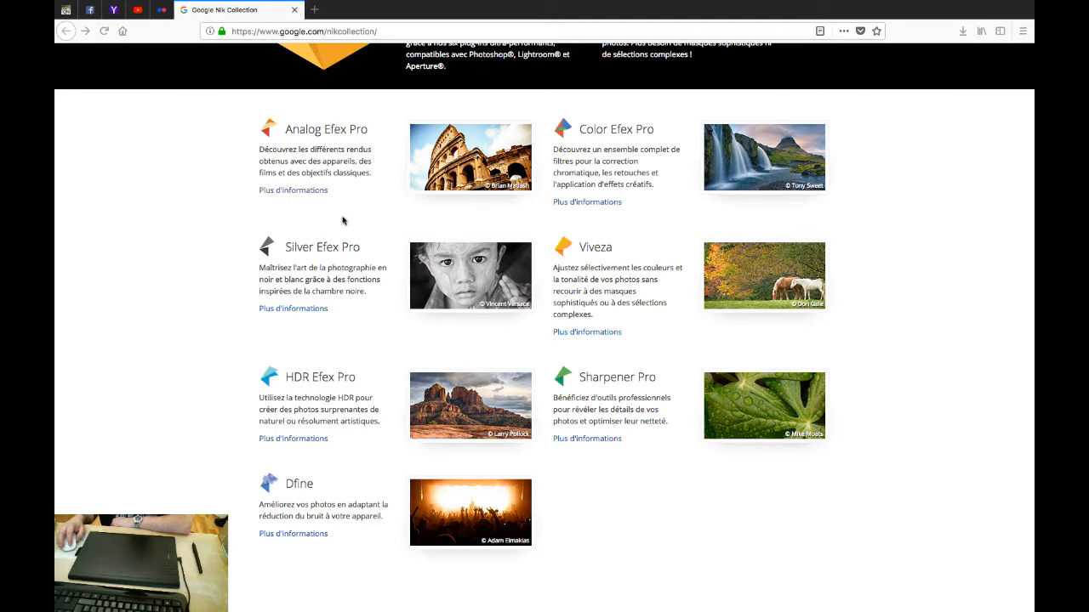
pyautogui.scroll(-1, 528, 209)
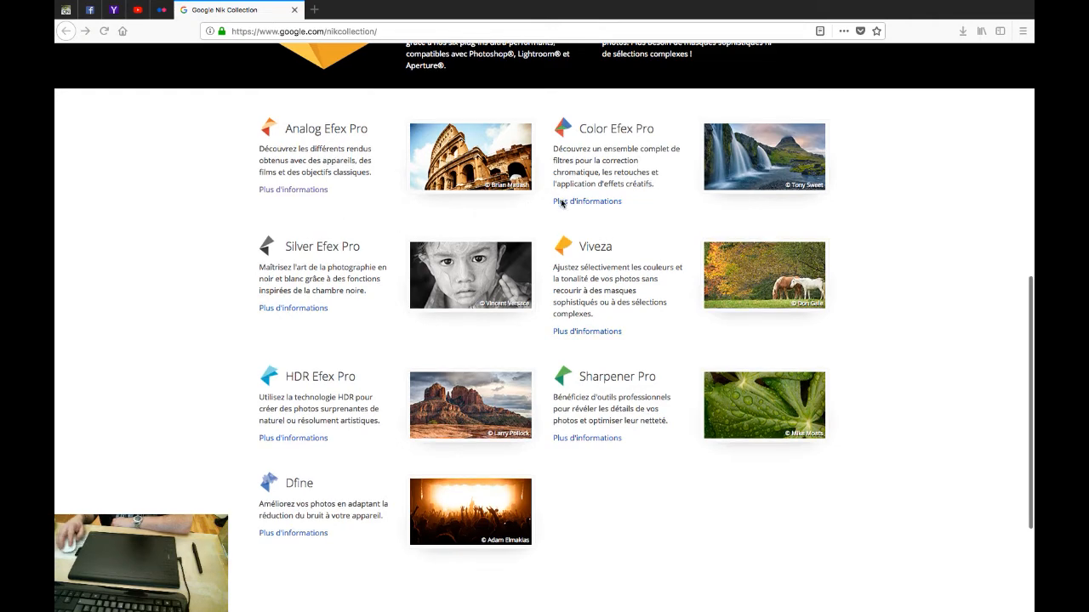
pyautogui.scroll(1, 583, 292)
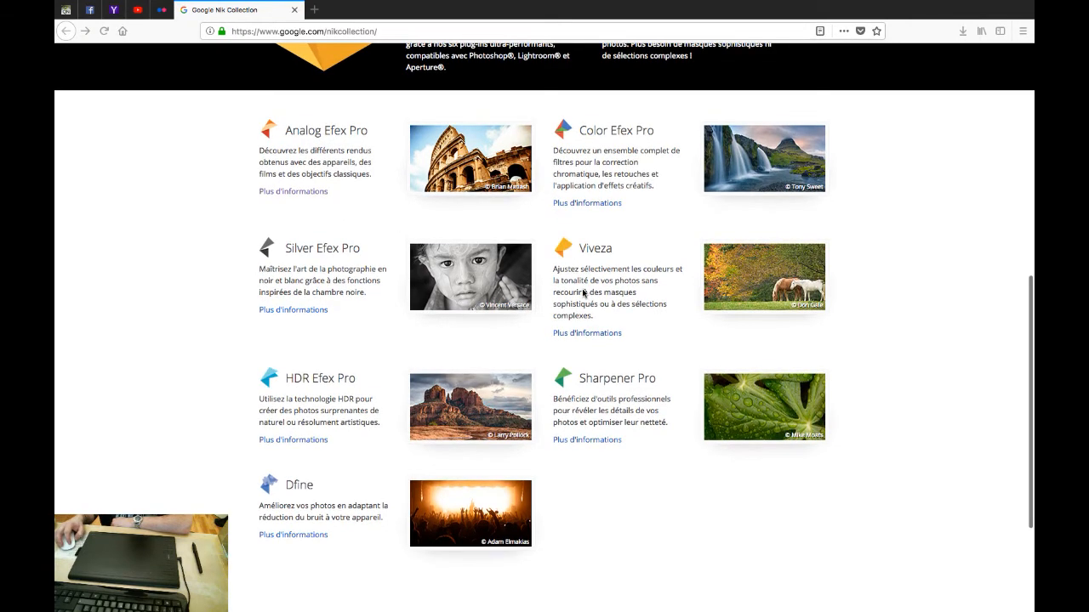
pyautogui.scroll(2, 656, 286)
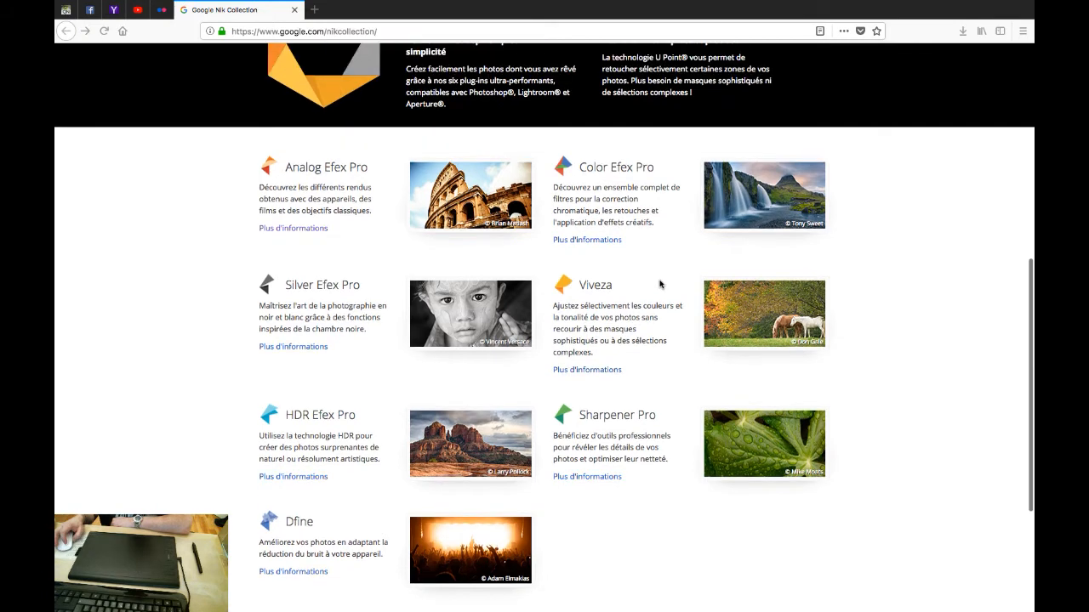
pyautogui.scroll(1, 466, 221)
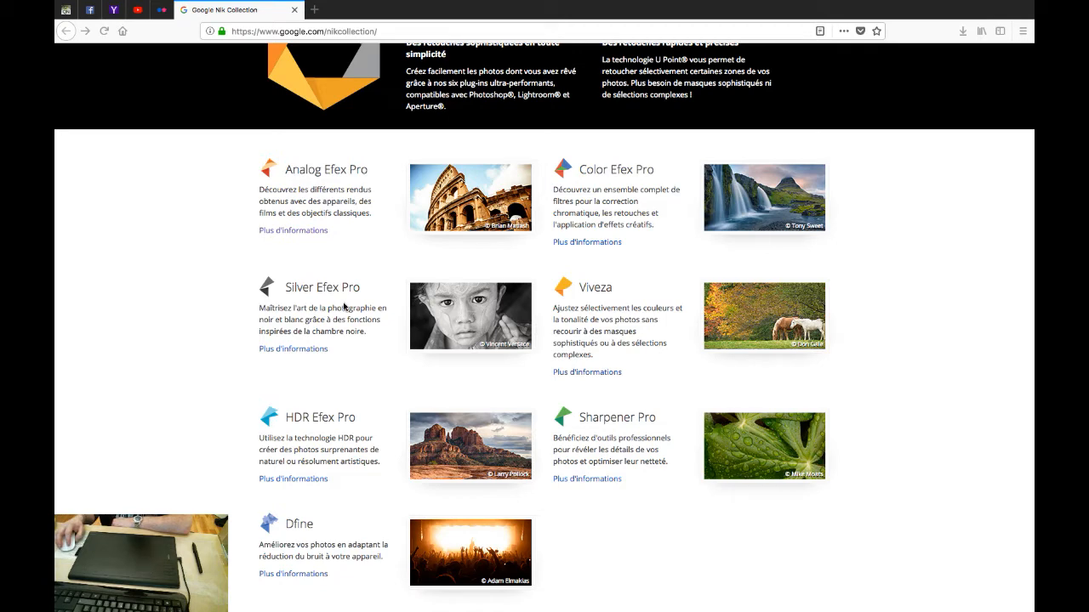
pyautogui.scroll(-3, 344, 307)
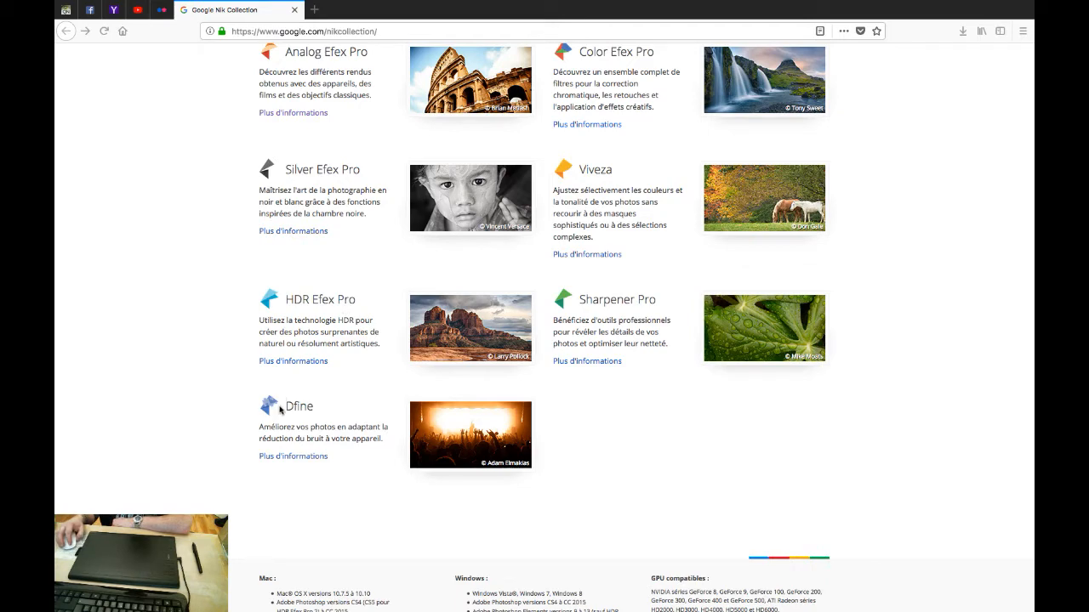
pyautogui.scroll(2, 627, 182)
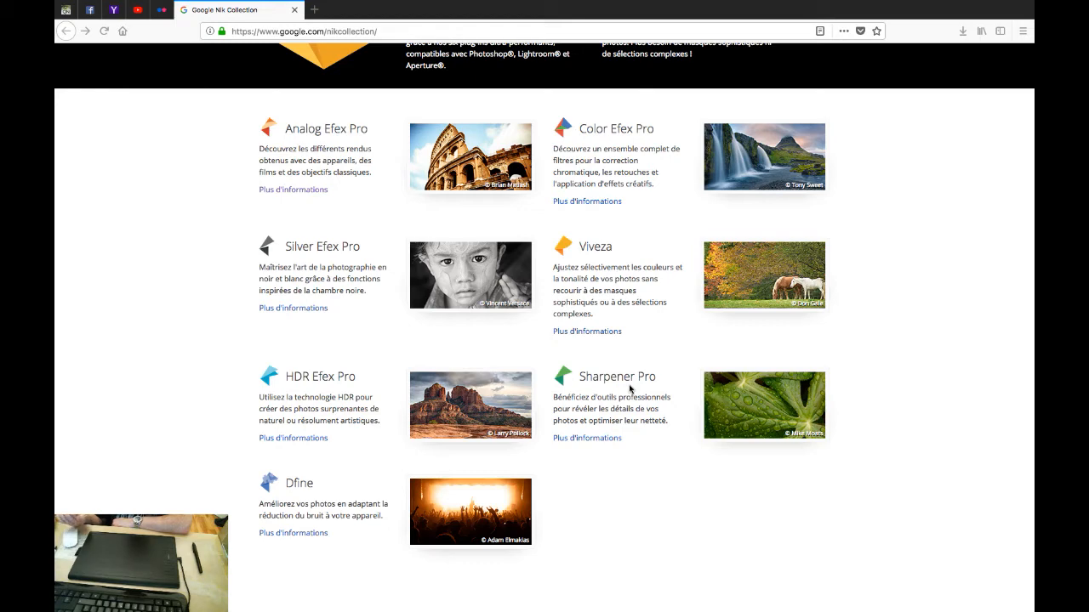
pyautogui.scroll(-2, 629, 389)
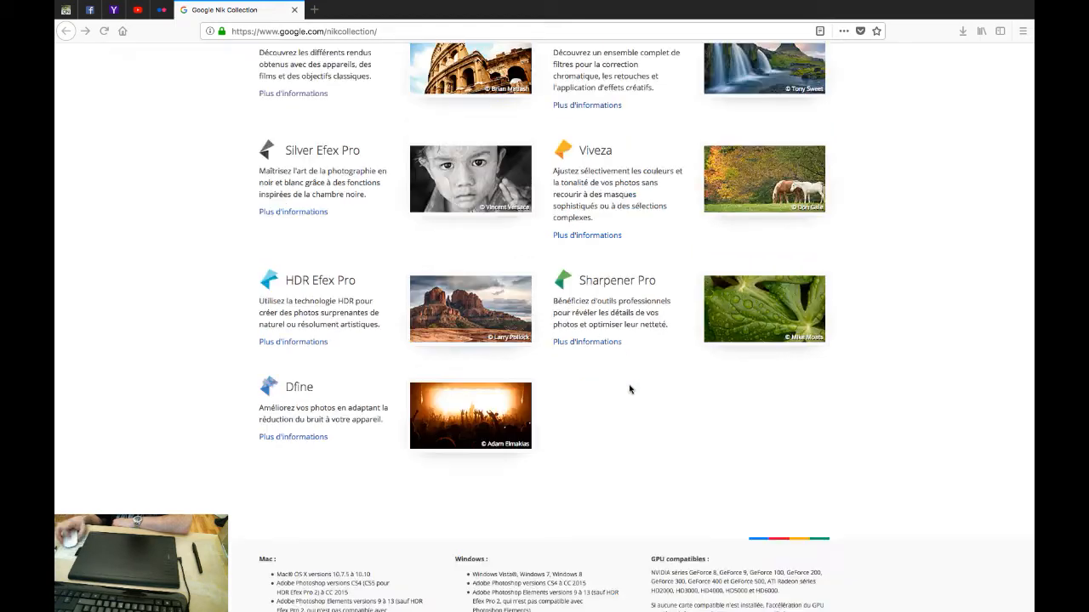
# Step: Download the Mac version of Nik Collection and save the file nikcollection-full-1.2.11.dmg
pyautogui.scroll(5, 629, 388)
pyautogui.scroll(3, 629, 389)
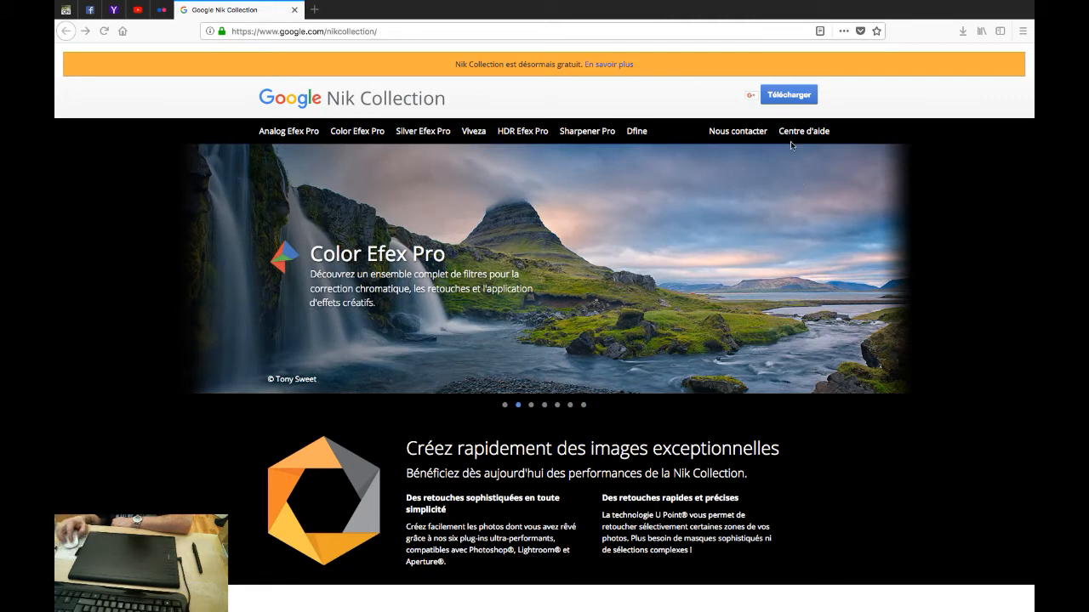
pyautogui.click(791, 98)
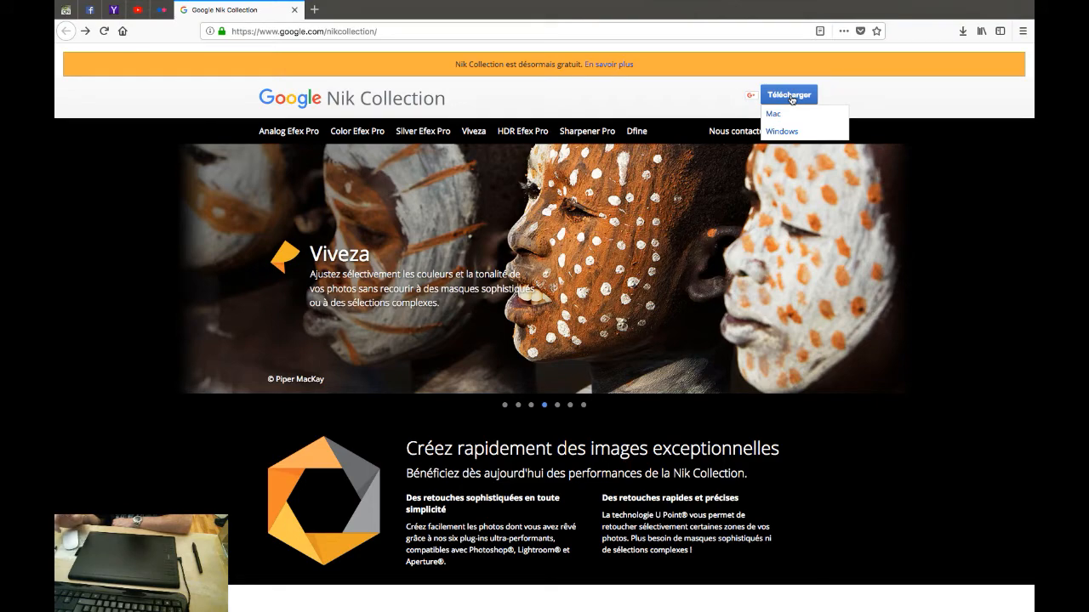
pyautogui.click(773, 113)
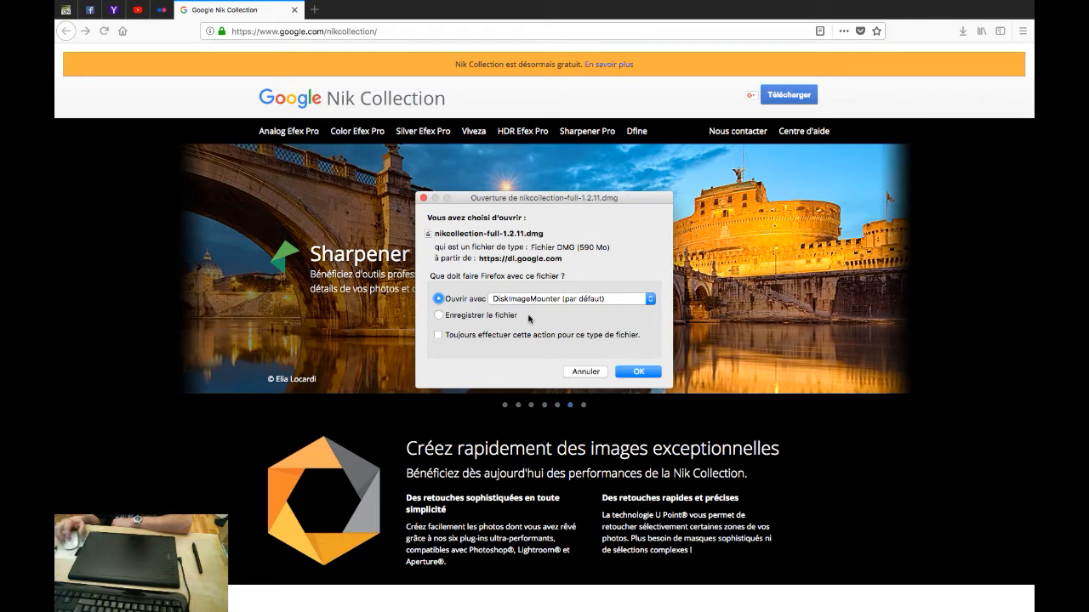
pyautogui.click(439, 315)
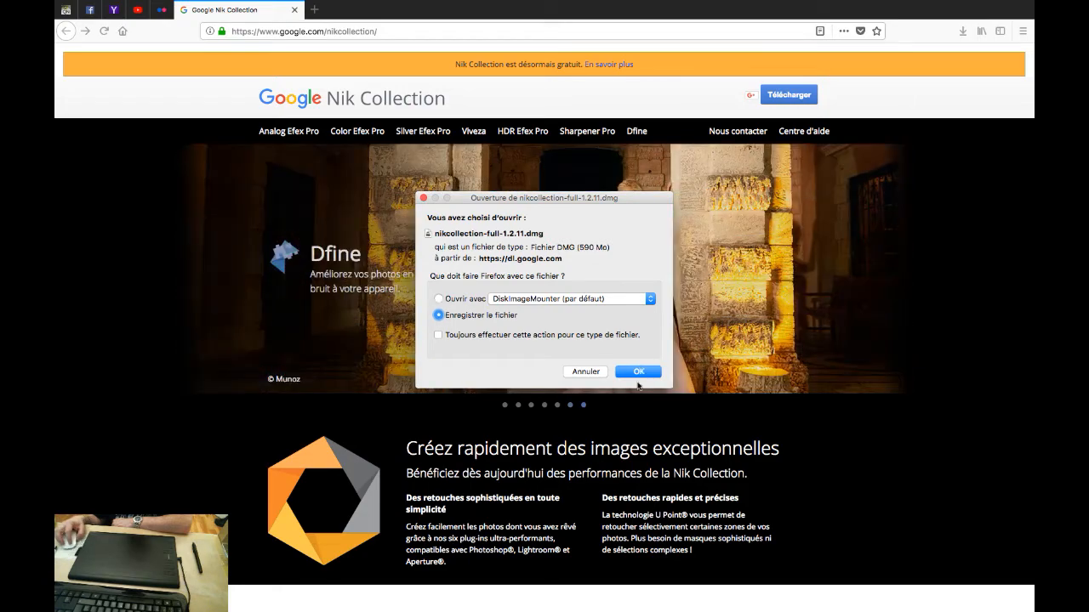
pyautogui.click(640, 373)
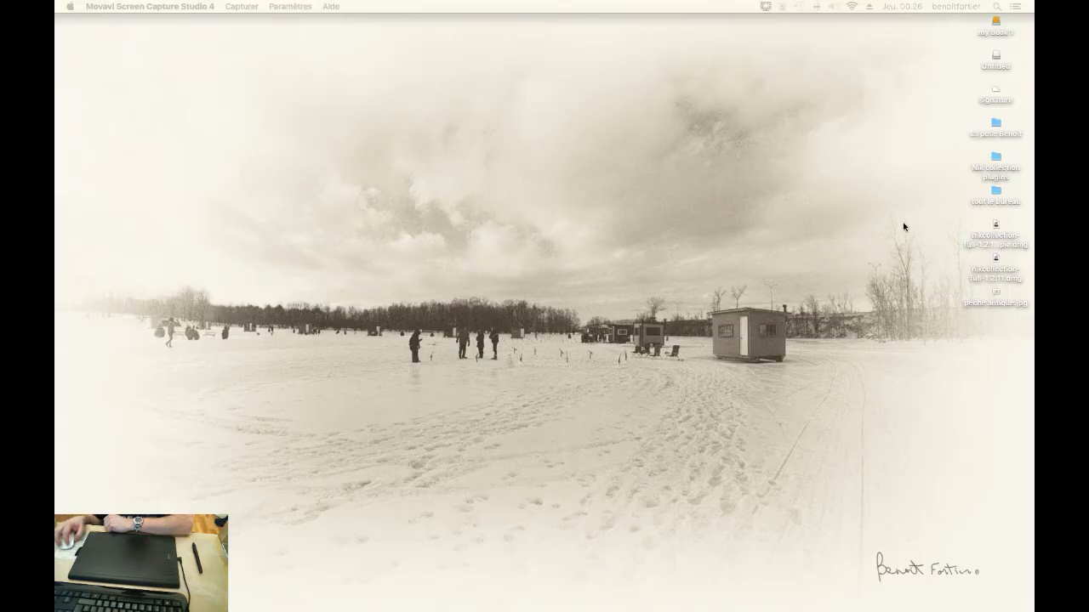
# Step: Open the copy of the nikcollection-full-1.2.11 disk image from the desktop and launch its Nik Collection installer, confirming the downloaded-application prompt
pyautogui.click(996, 227)
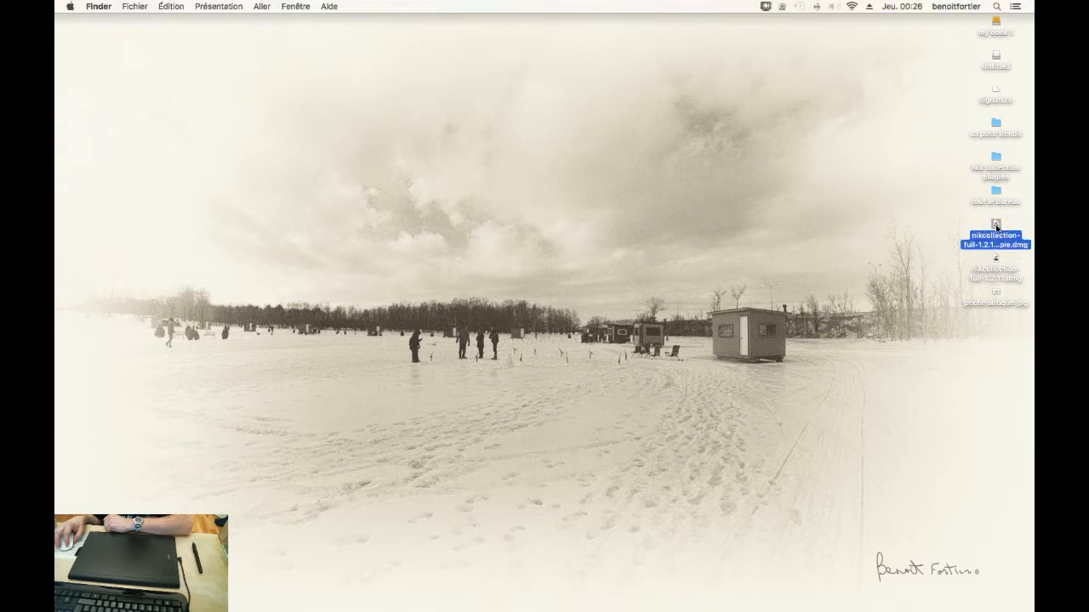
pyautogui.doubleClick(996, 226)
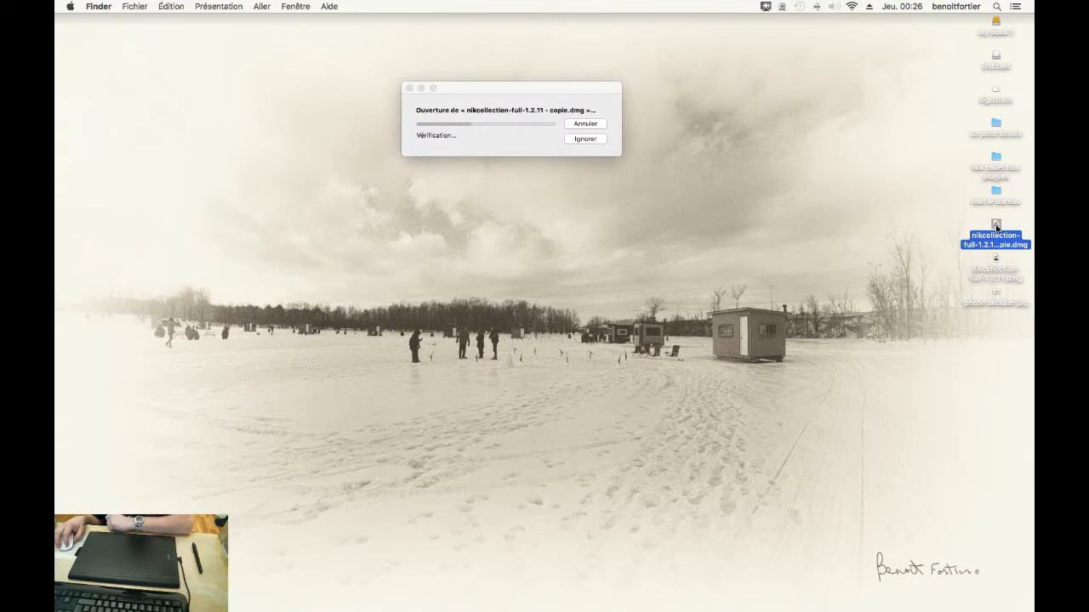
pyautogui.moveTo(698, 104); pyautogui.dragTo(501, 90)
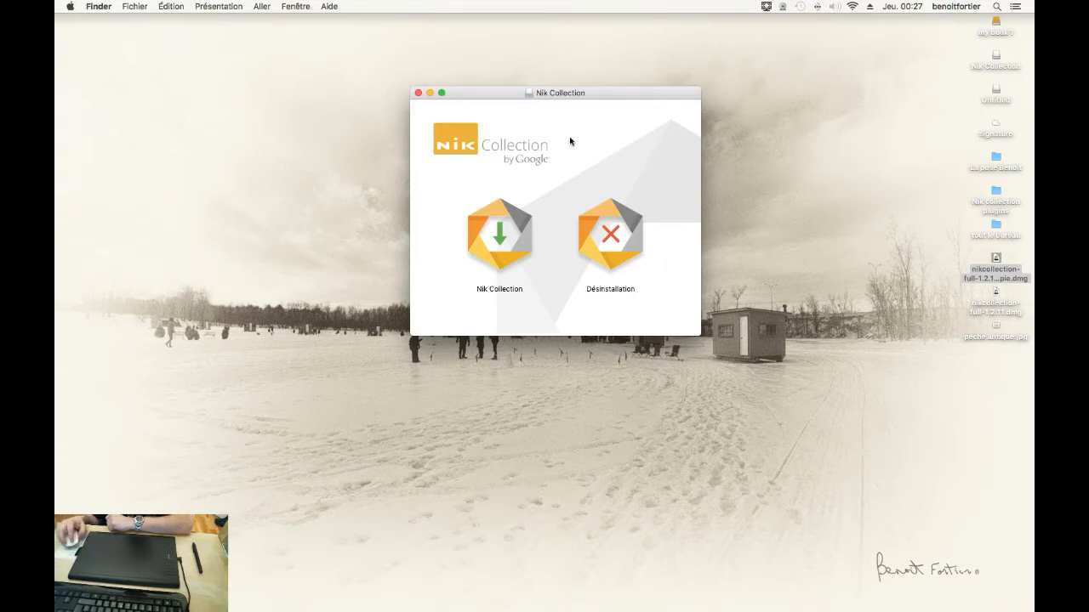
pyautogui.doubleClick(499, 237)
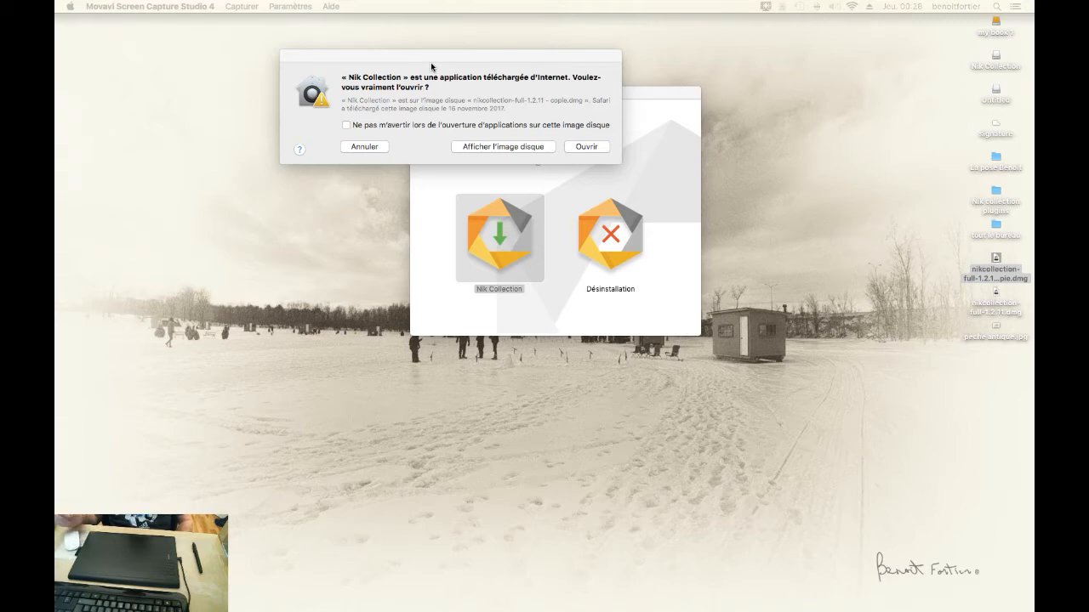
pyautogui.click(586, 147)
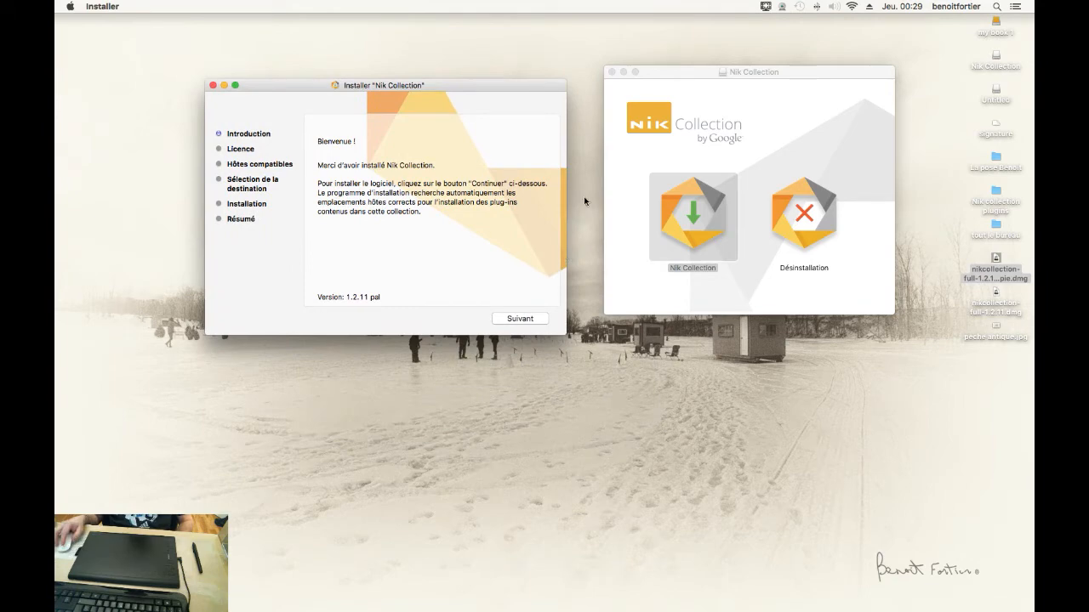
# Step: Close the Nik Collection disk image window and continue past the installer's introduction to the licence agreement
pyautogui.click(612, 72)
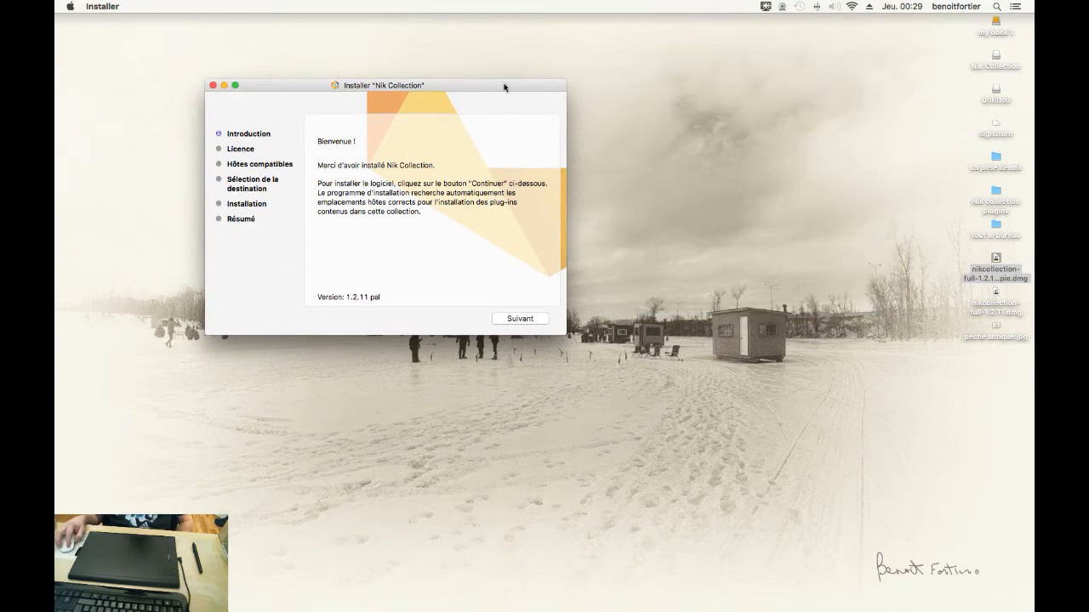
pyautogui.moveTo(504, 88); pyautogui.dragTo(692, 80)
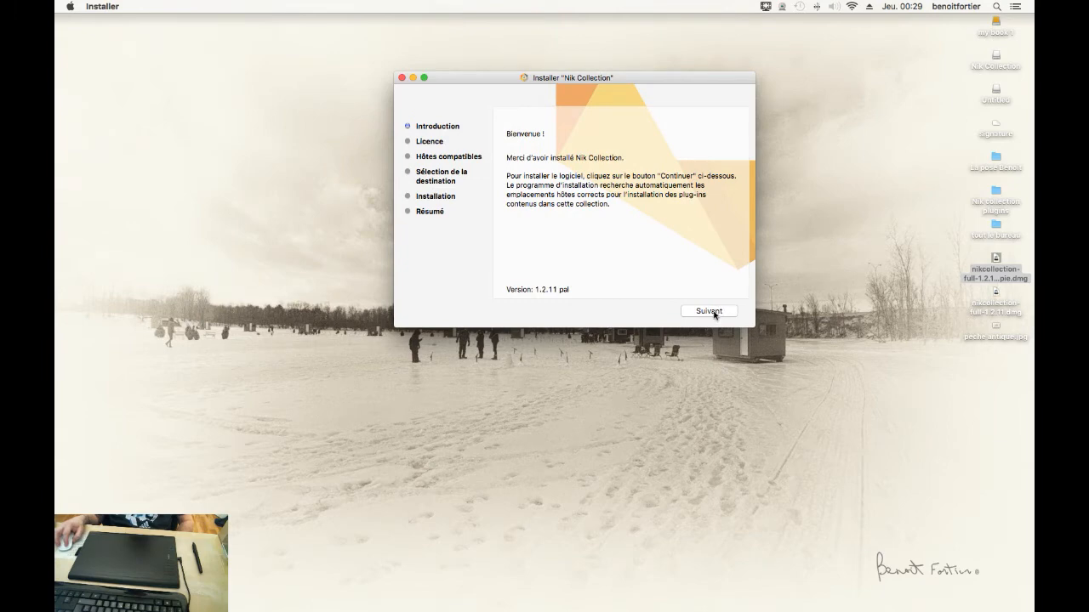
pyautogui.click(712, 313)
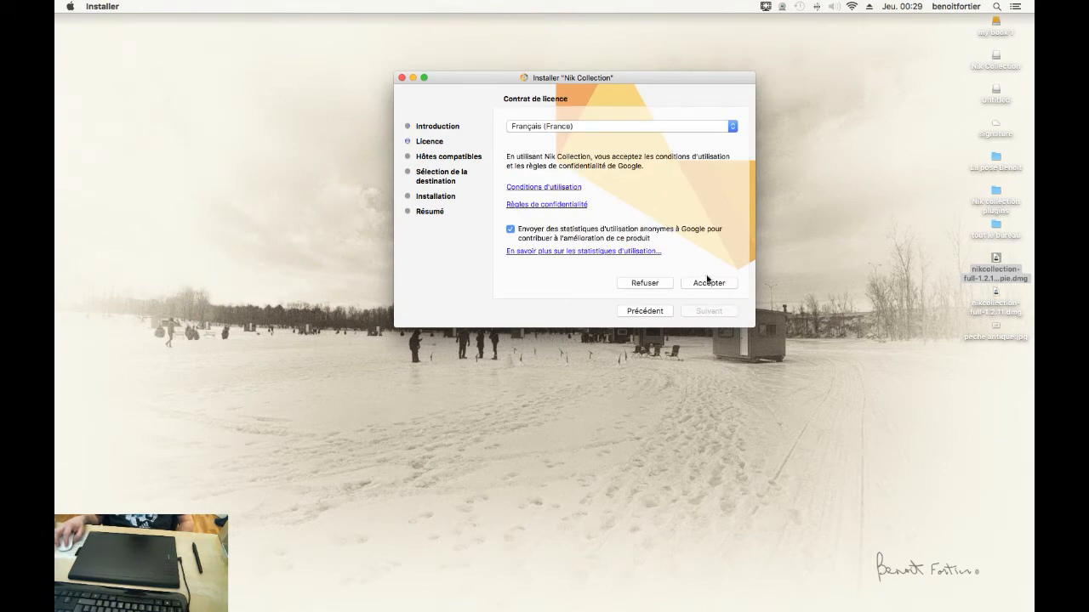
# Step: Accept the licence agreement in Français (France), with anonymous usage statistics sent to Google
pyautogui.click(735, 128)
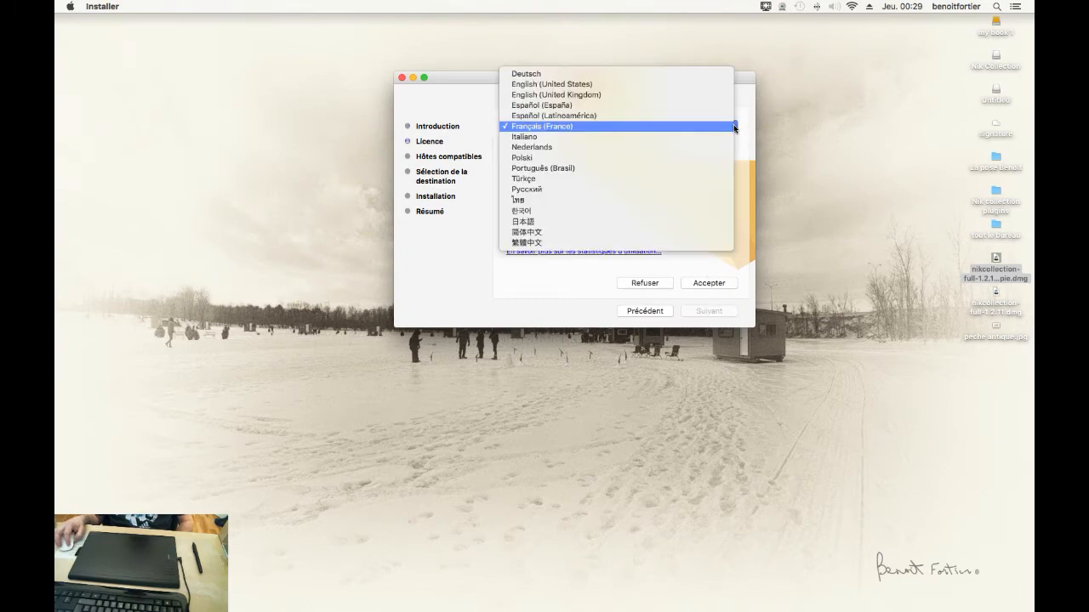
pyautogui.click(601, 128)
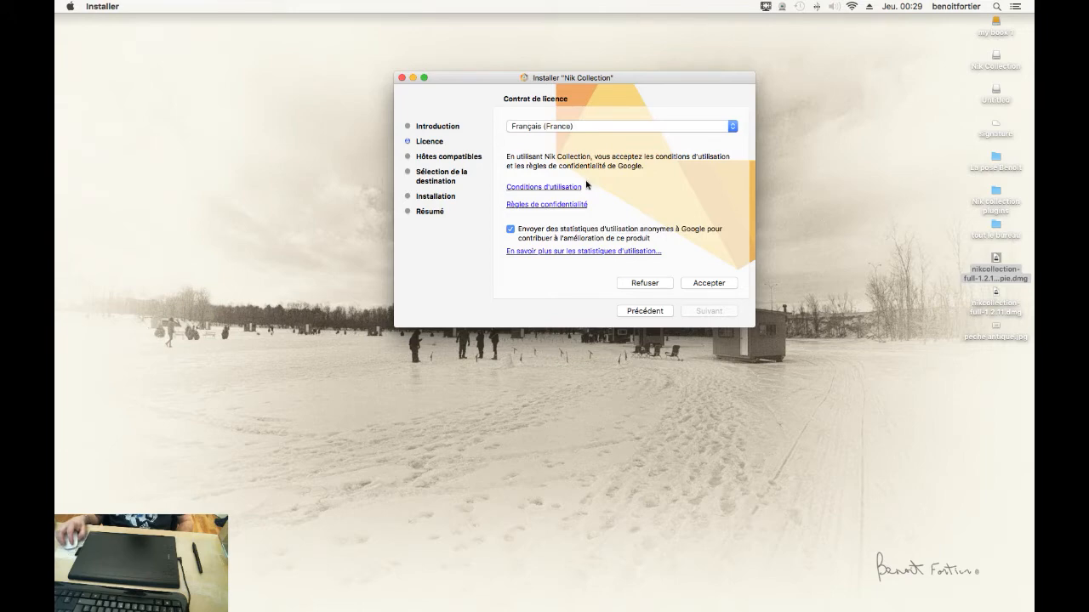
pyautogui.click(510, 230)
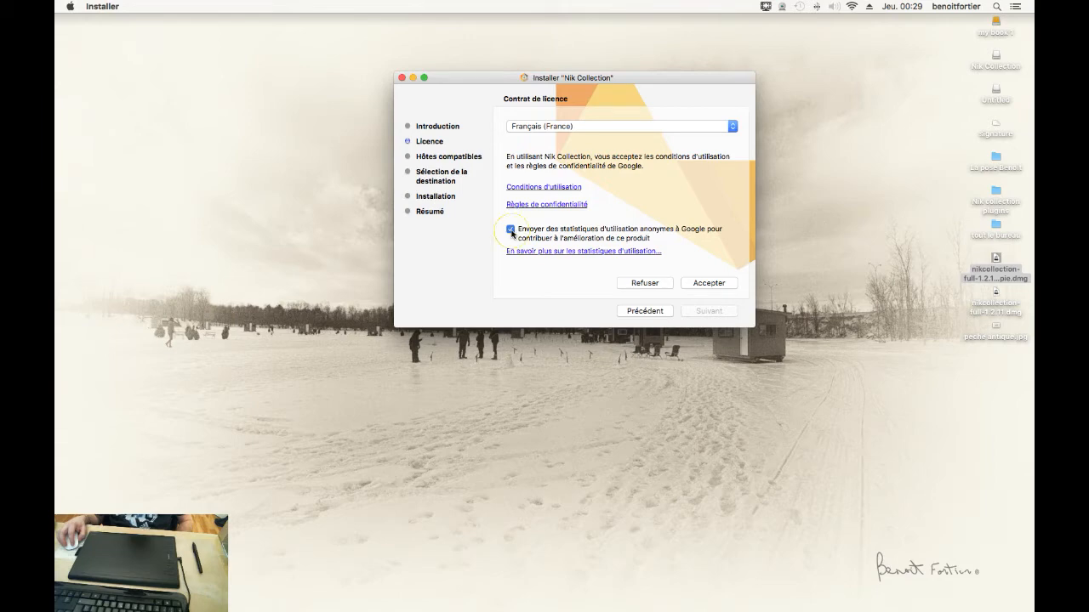
pyautogui.click(703, 283)
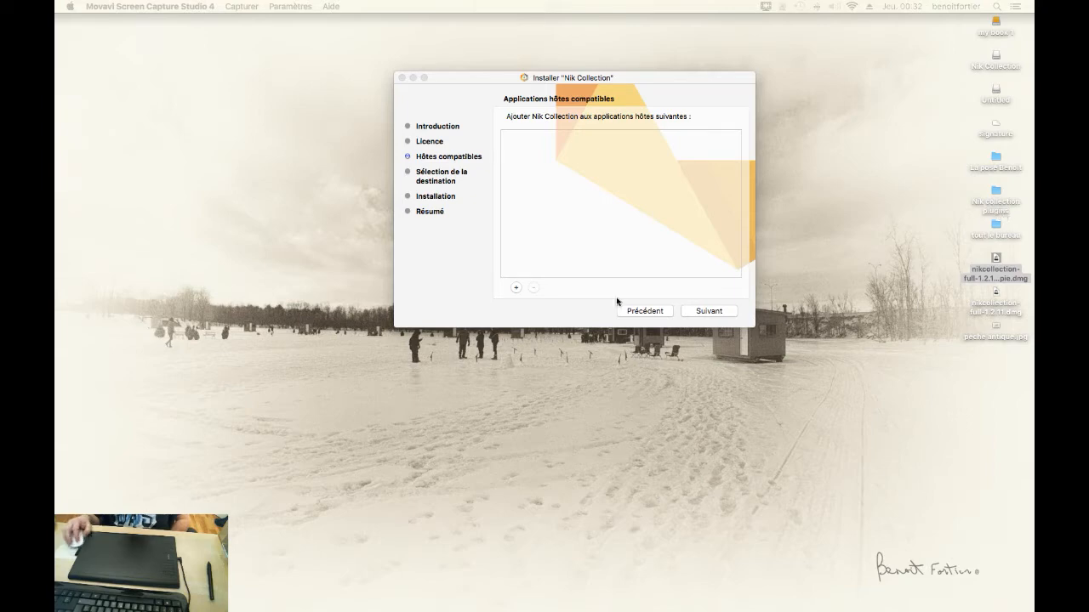
# Step: Add the "Nik collection plugins" folder from the desktop (Bureau) as a compatible host application
pyautogui.click(516, 291)
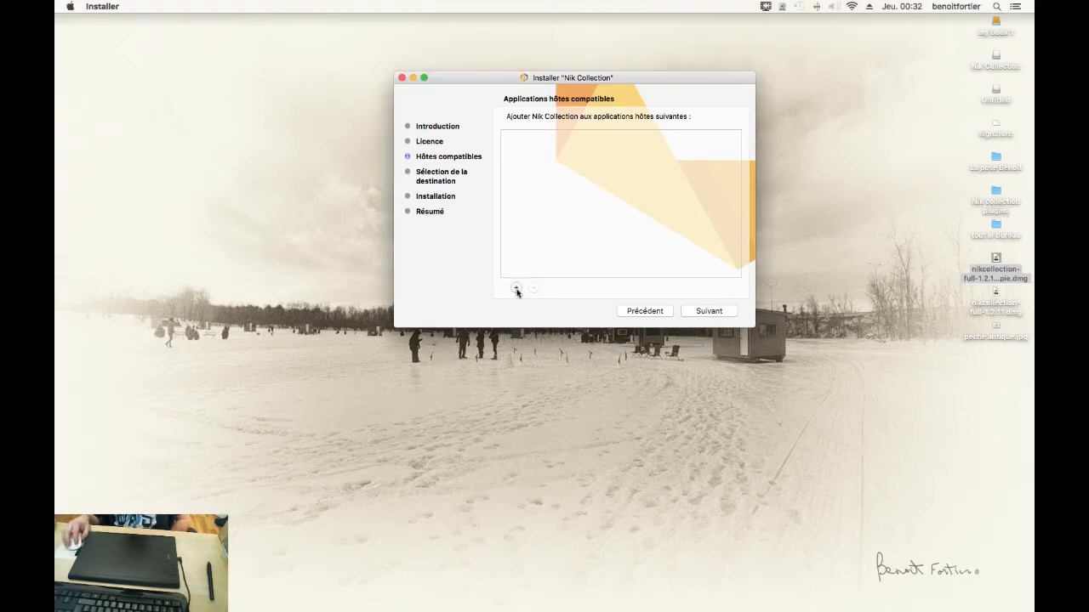
pyautogui.click(516, 289)
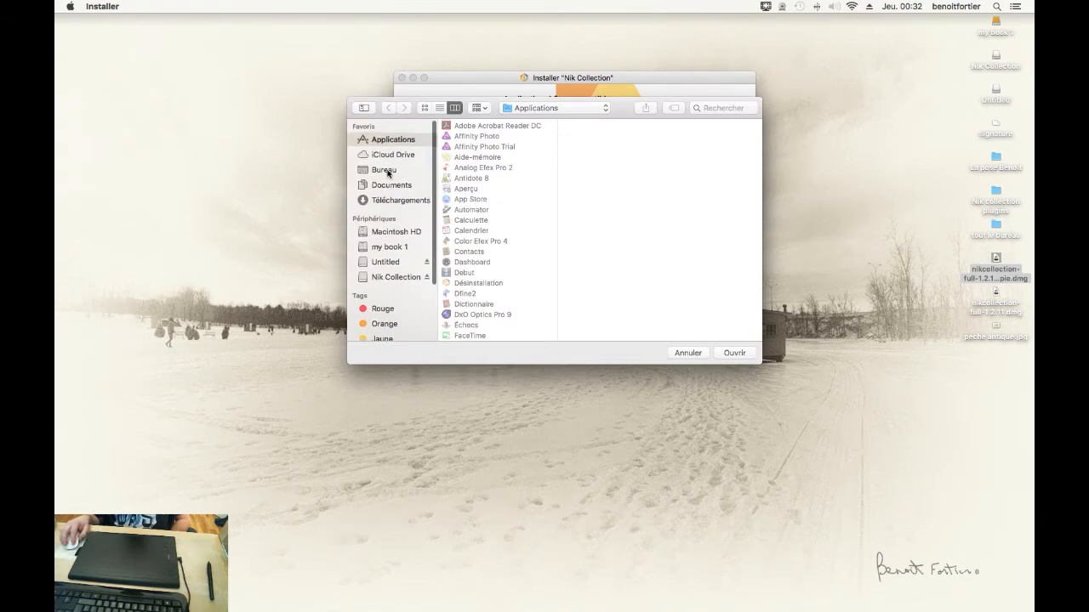
pyautogui.click(385, 171)
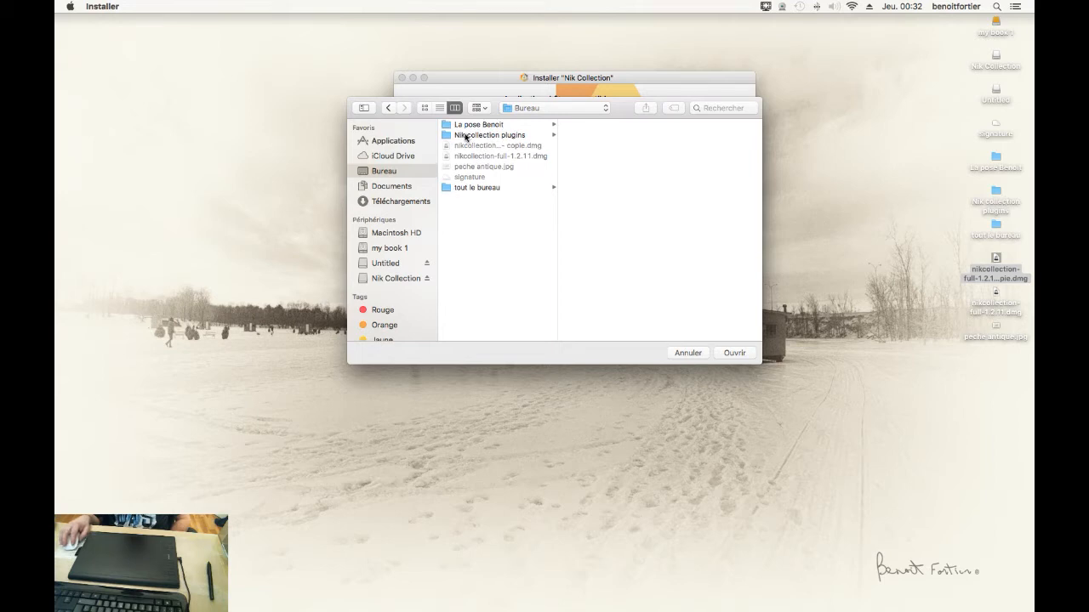
pyautogui.click(466, 135)
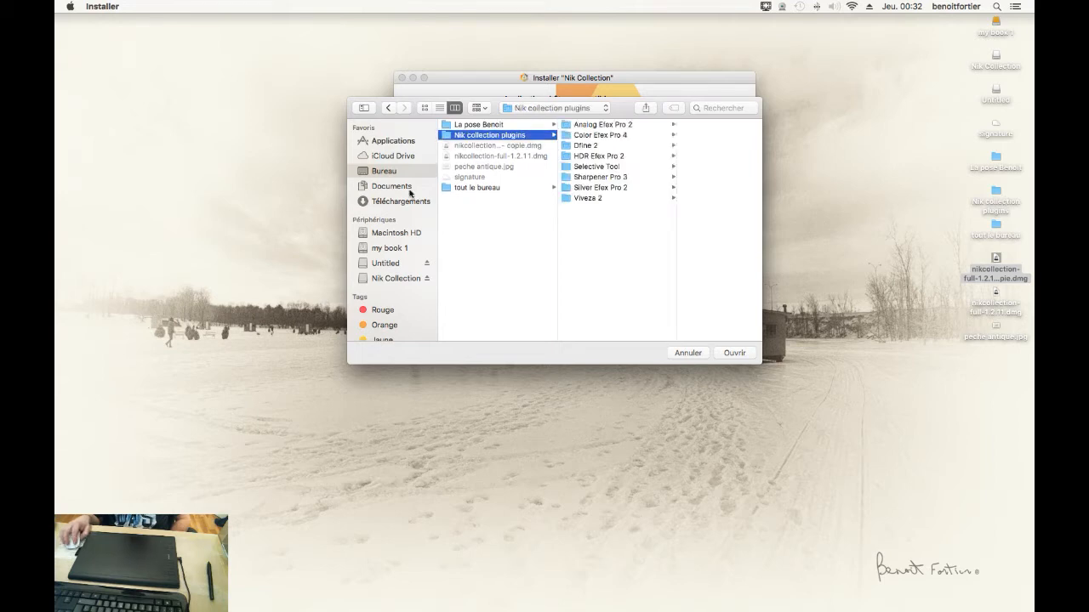
pyautogui.click(733, 345)
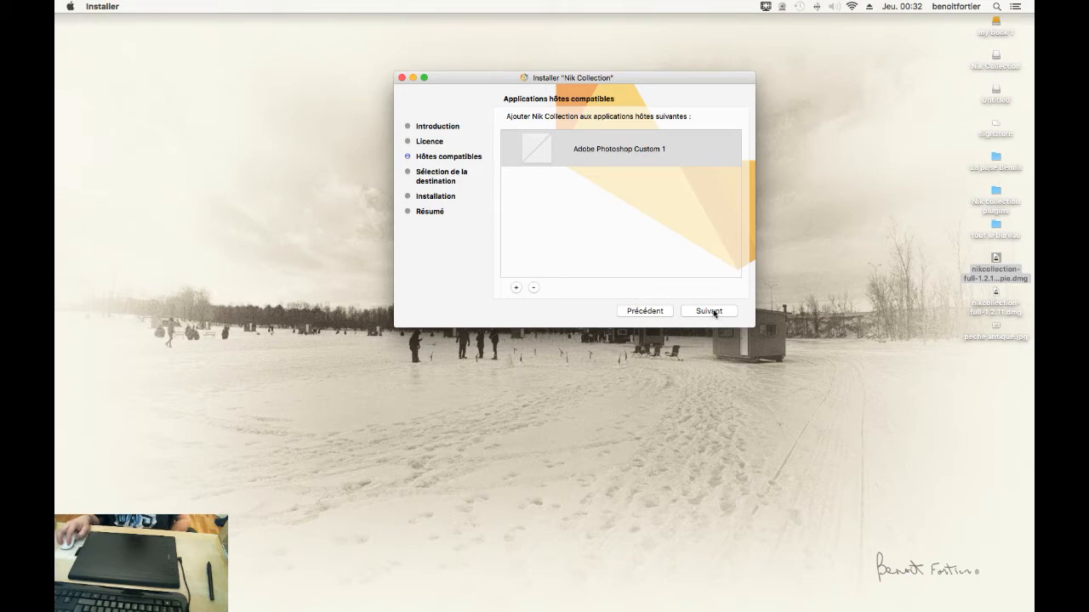
# Step: Keep Adobe Photoshop Custom 1 as host and /Applications as destination, and start the installation, authorising it with the account password
pyautogui.click(598, 153)
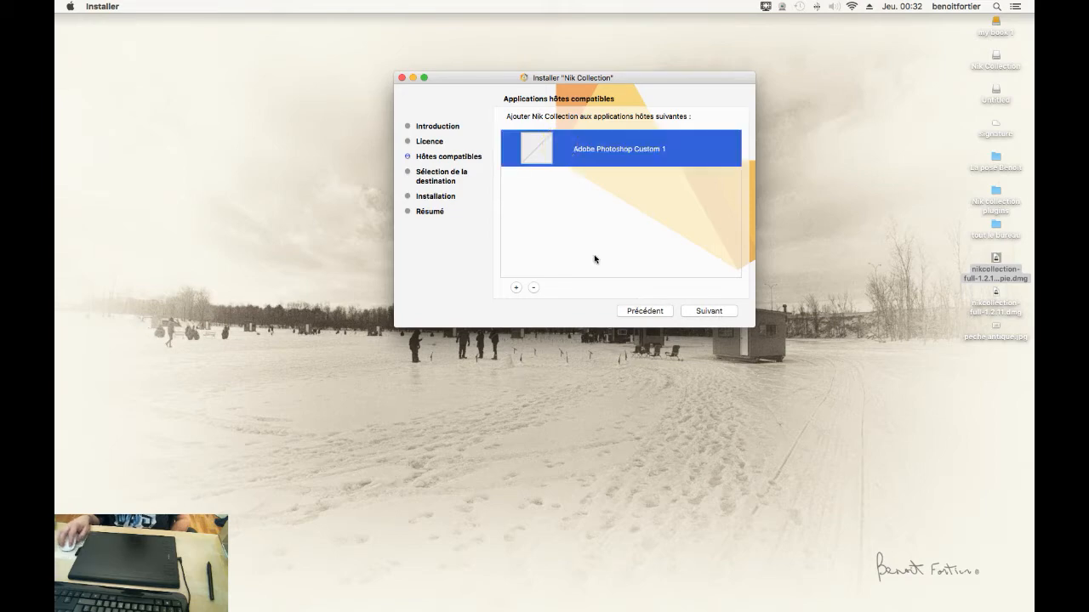
pyautogui.click(693, 311)
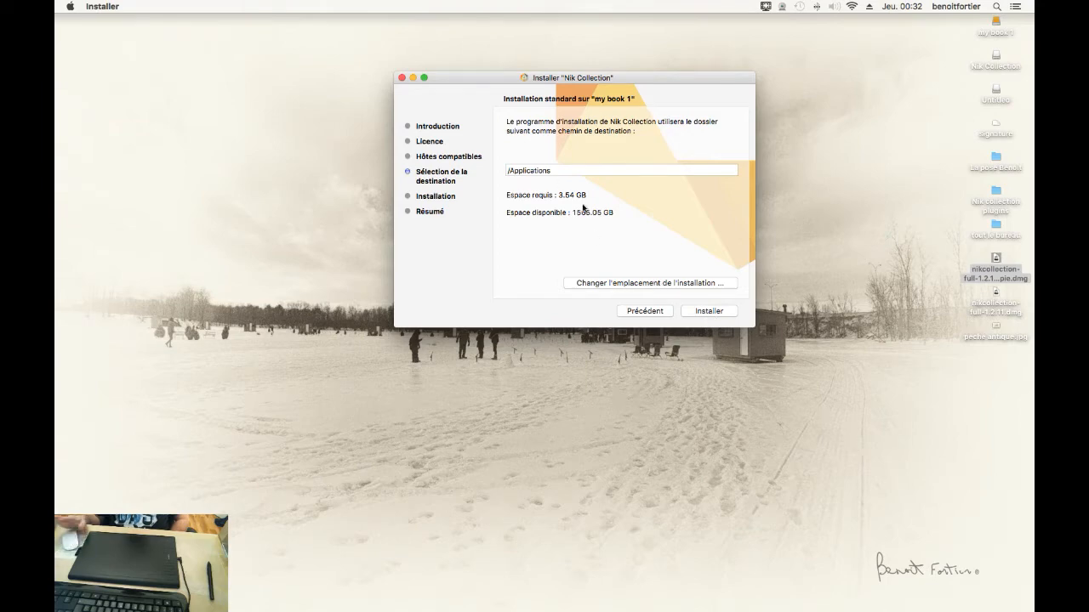
pyautogui.click(699, 311)
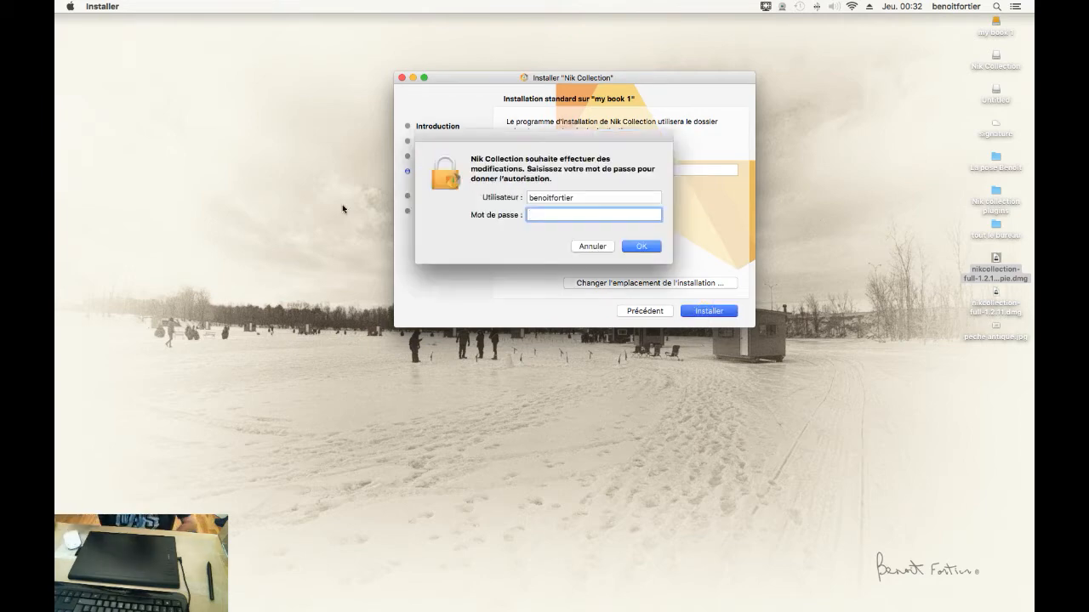
pyautogui.write('•••')
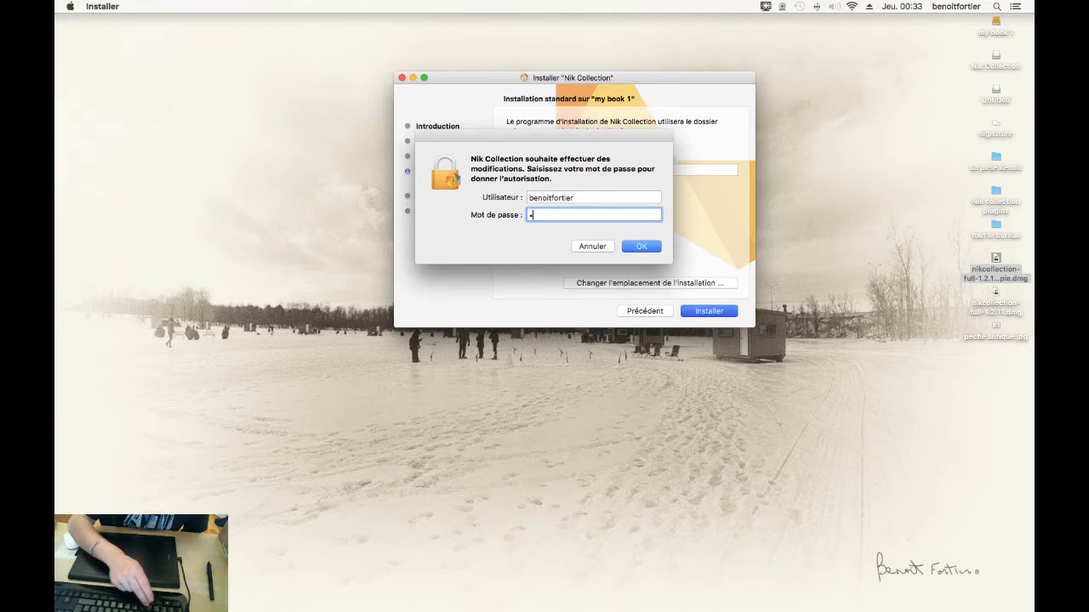
pyautogui.write('••••••')
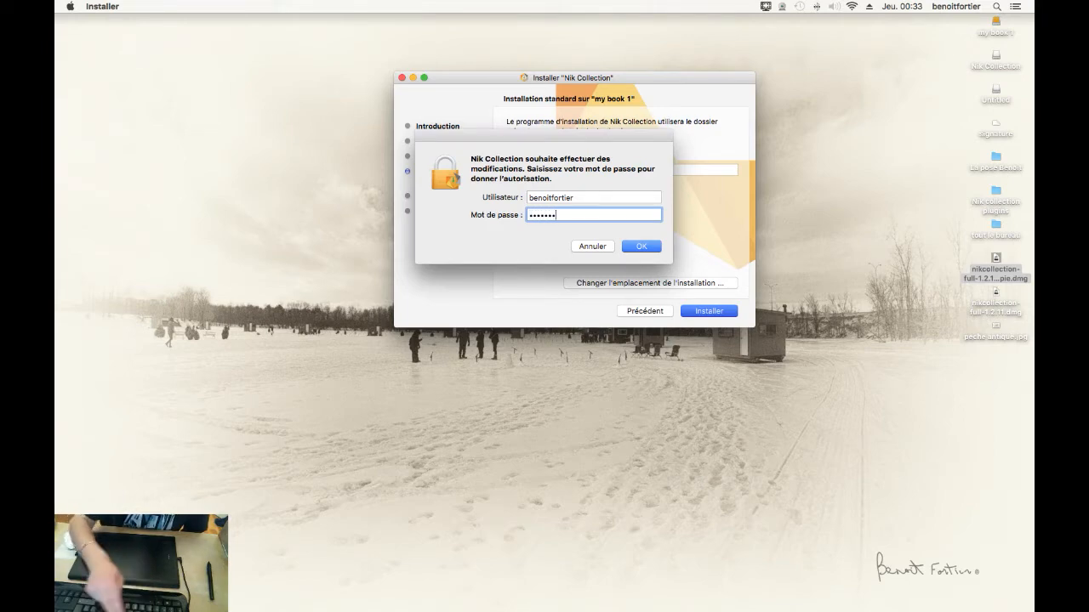
pyautogui.write('••')
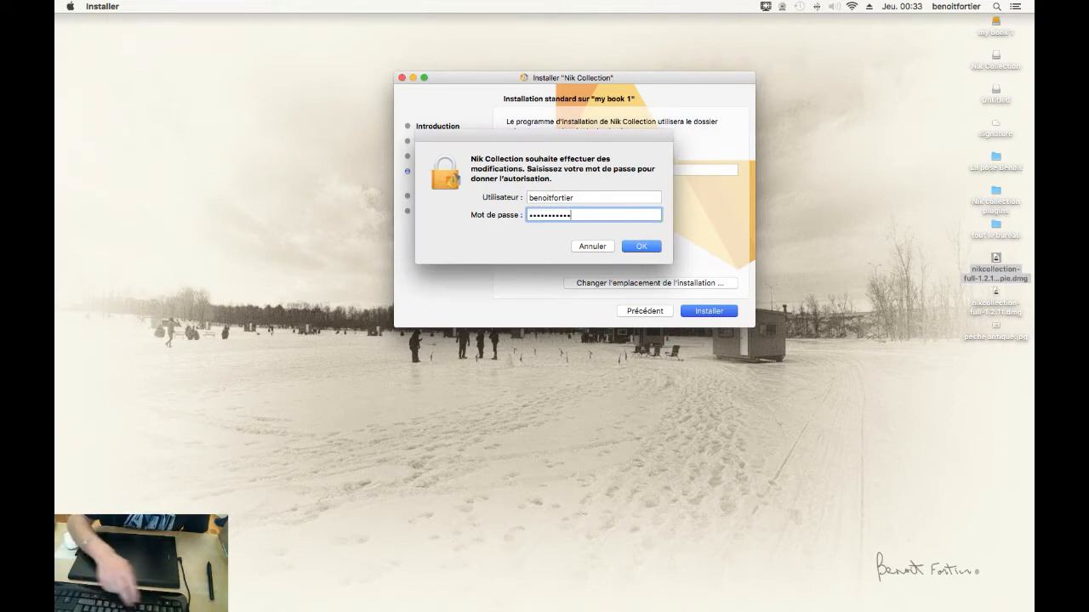
pyautogui.press('Return')
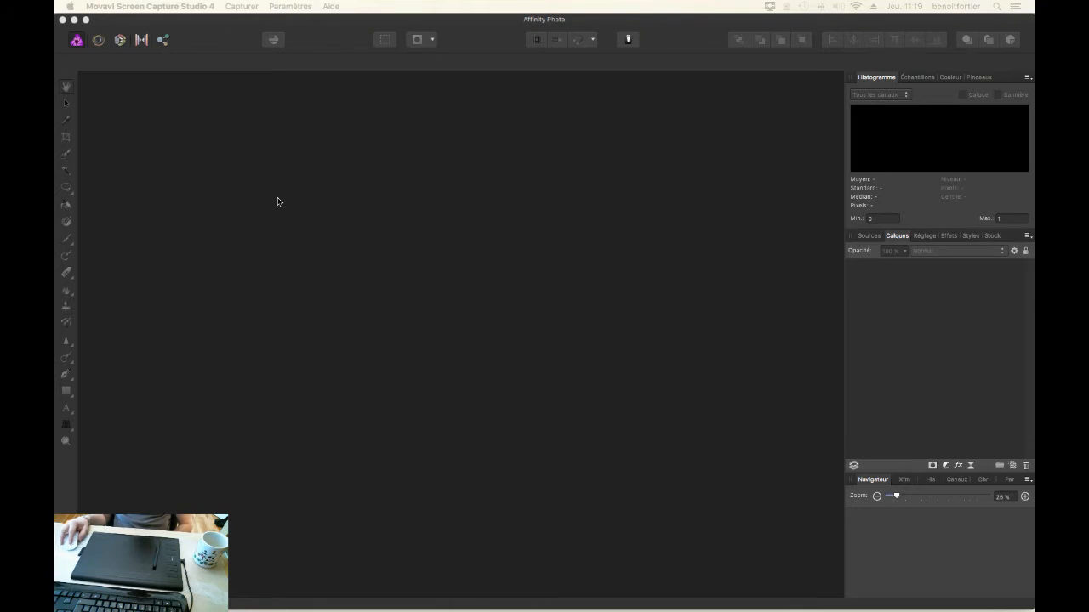
# Step: Switch to Affinity Photo, open its Modules Photoshop preferences and turn off the use of "Inconnu" modules
pyautogui.click(112, 6)
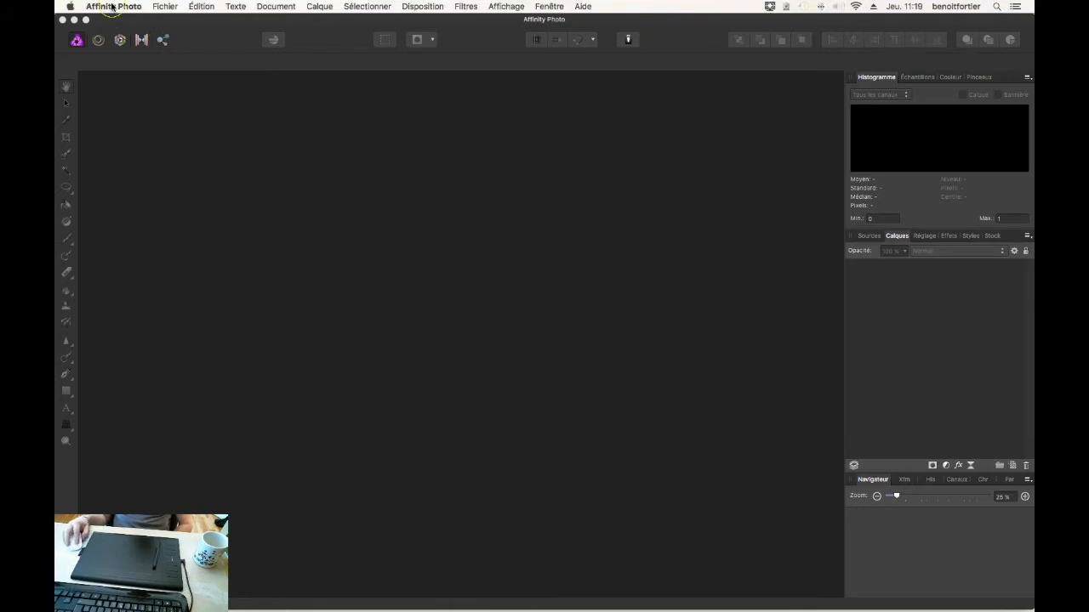
pyautogui.click(111, 7)
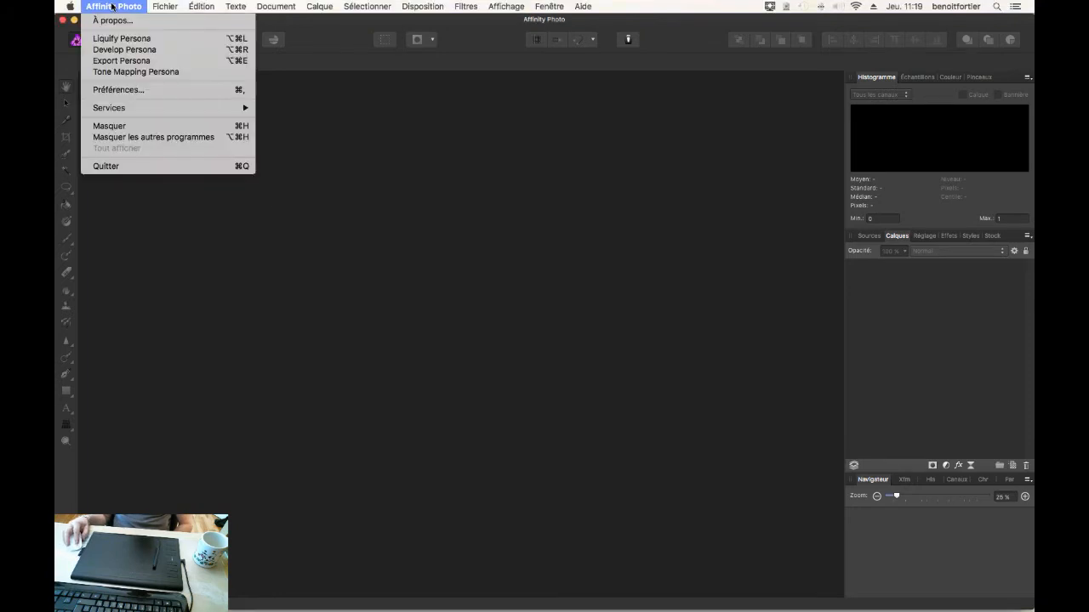
pyautogui.click(127, 91)
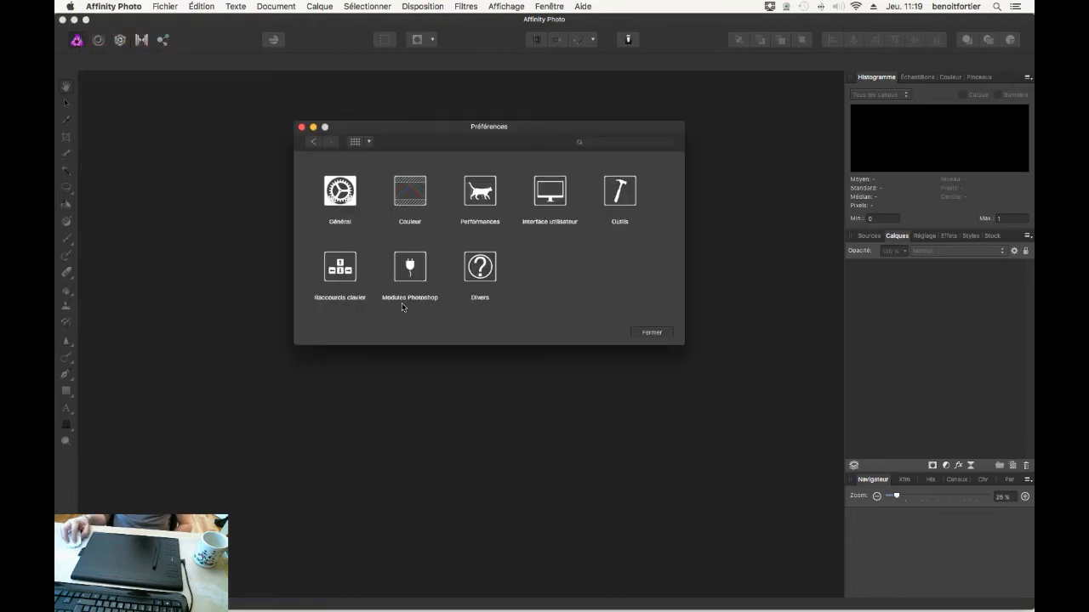
pyautogui.click(412, 269)
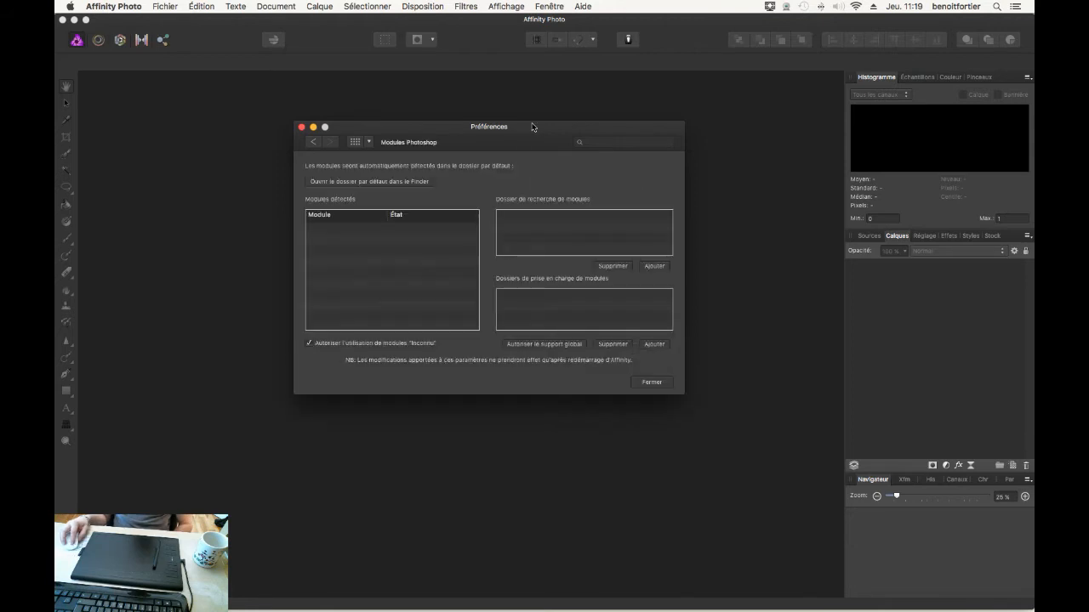
pyautogui.moveTo(533, 126); pyautogui.dragTo(537, 121)
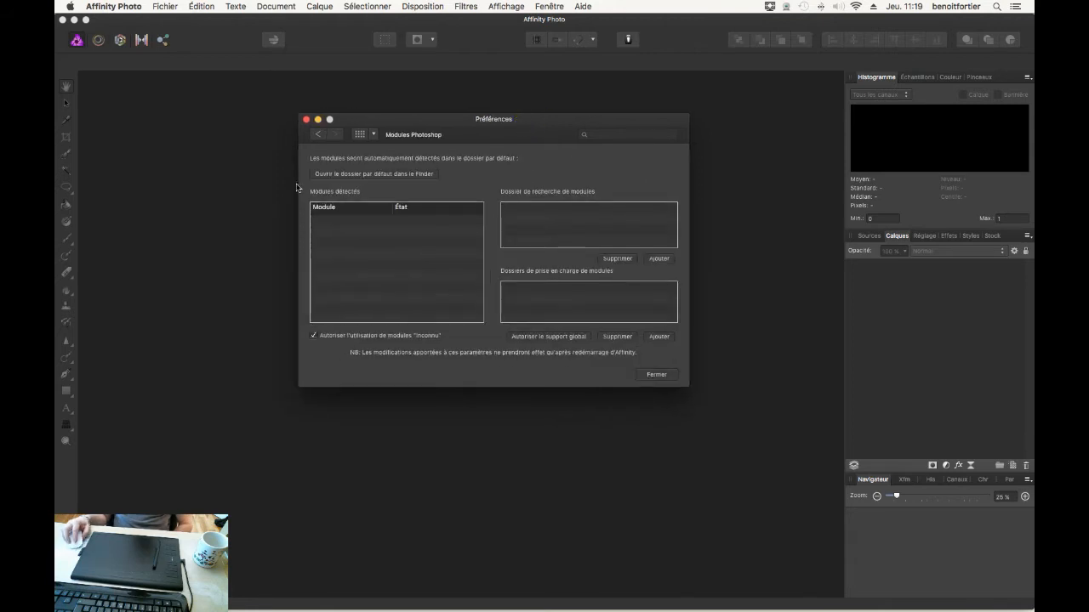
pyautogui.click(313, 336)
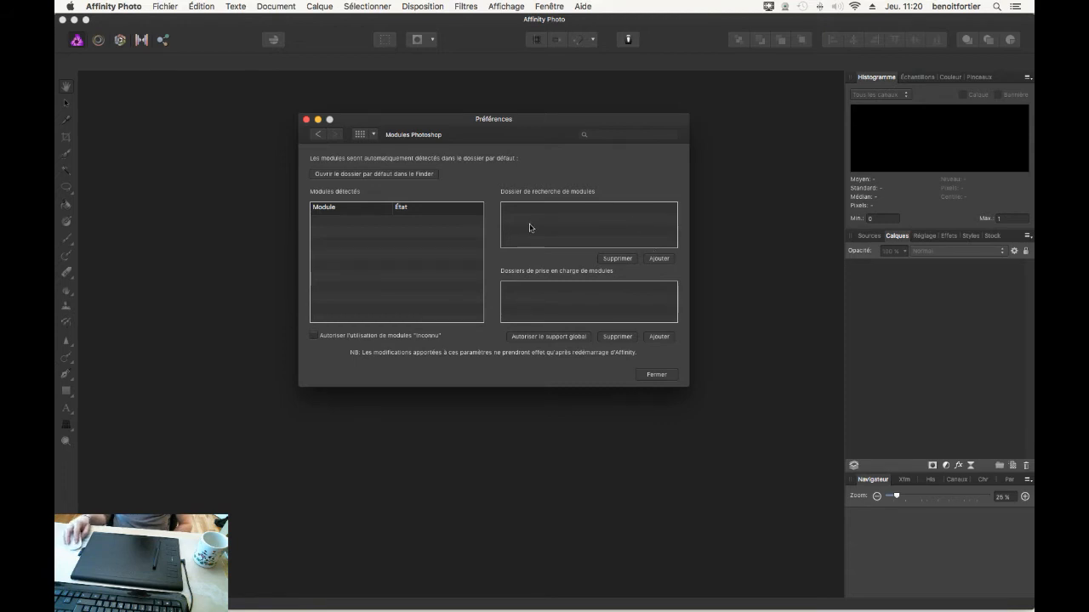
# Step: Add the desktop folder "Nik collection plugins" as a module search folder and restart the application to apply it
pyautogui.click(662, 260)
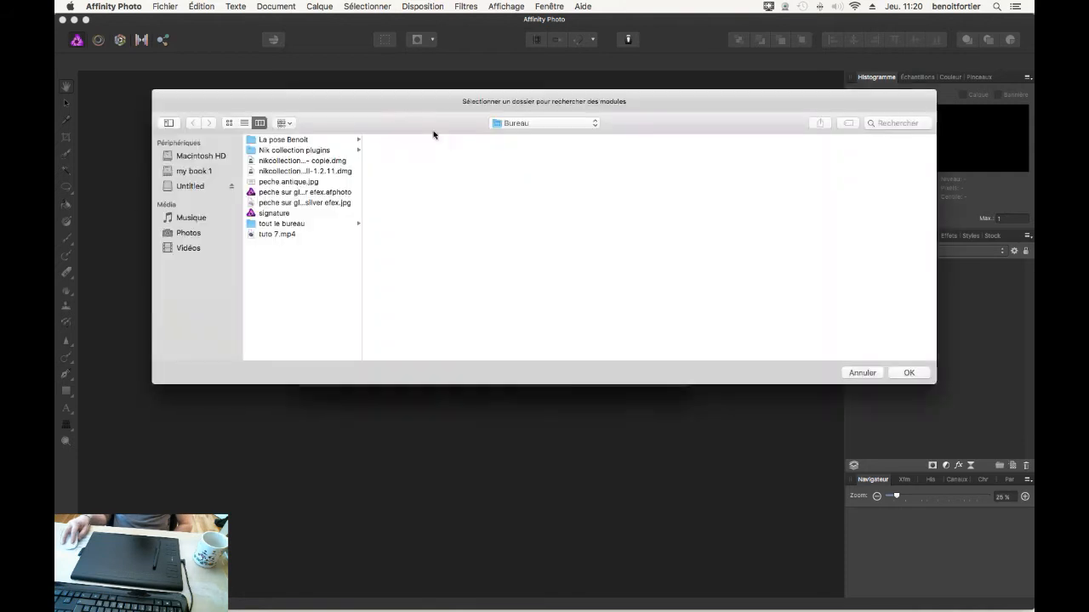
pyautogui.moveTo(378, 104); pyautogui.dragTo(396, 104)
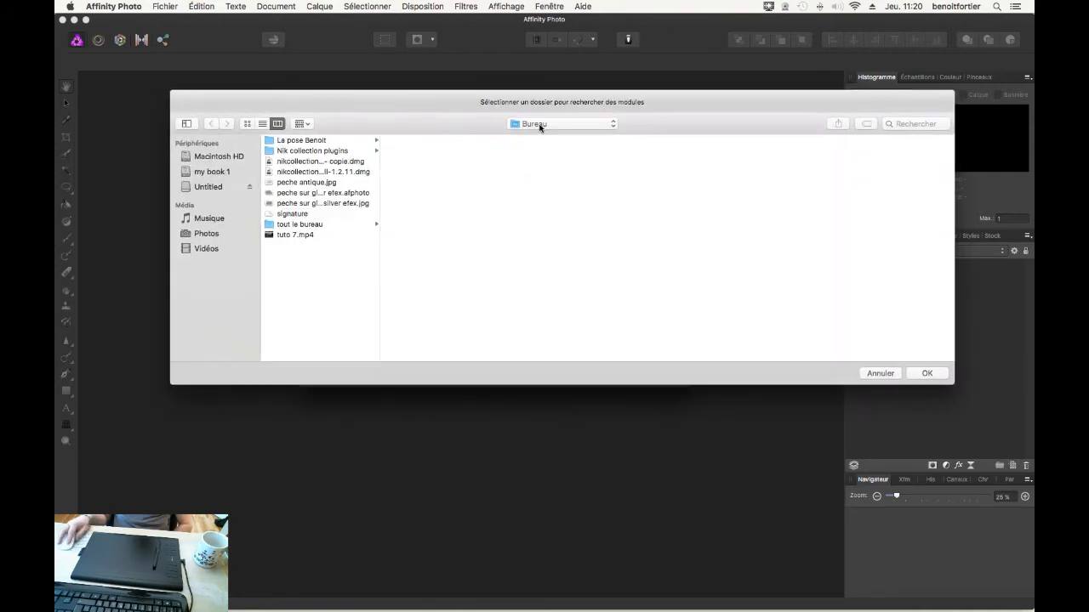
pyautogui.click(294, 154)
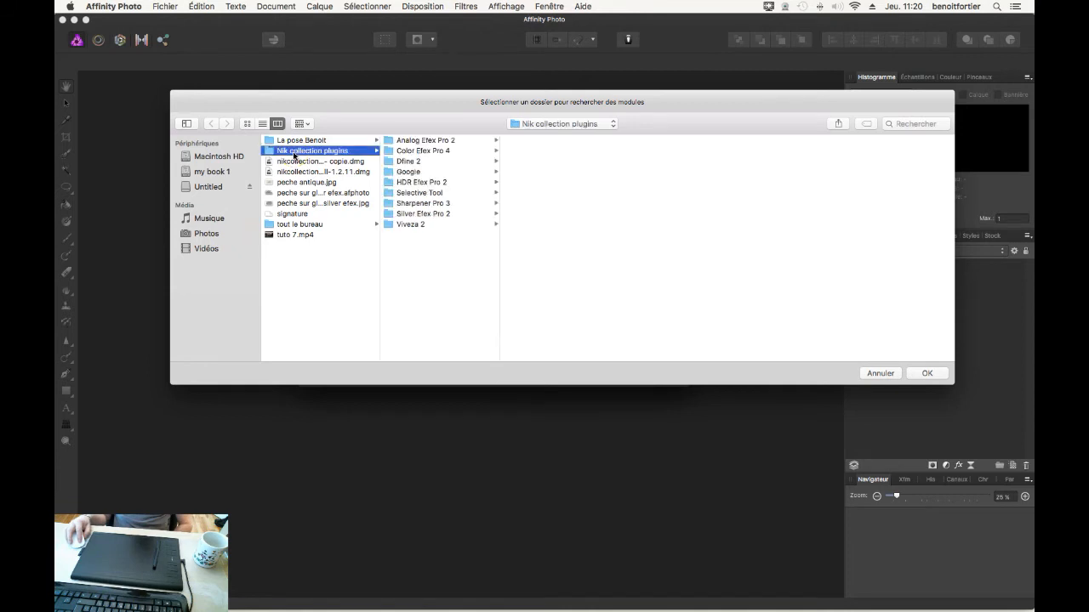
pyautogui.click(928, 374)
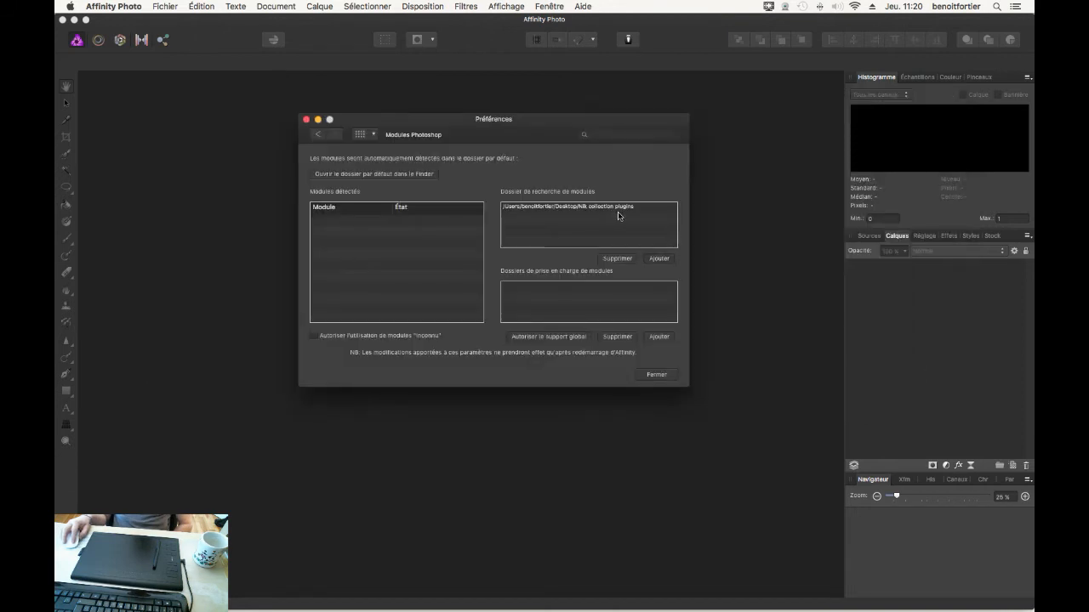
pyautogui.click(657, 375)
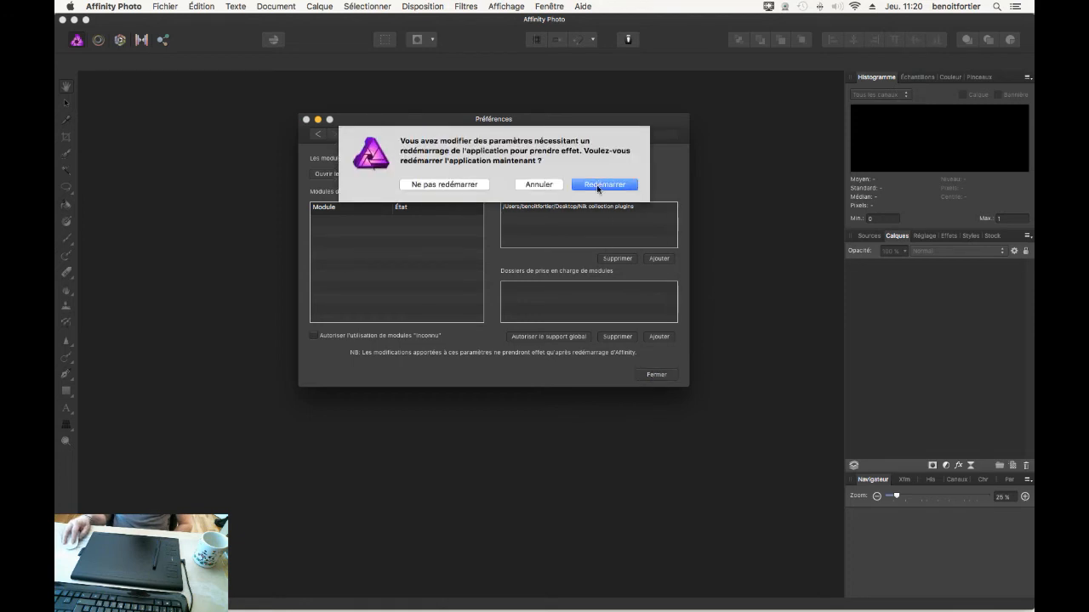
pyautogui.click(598, 186)
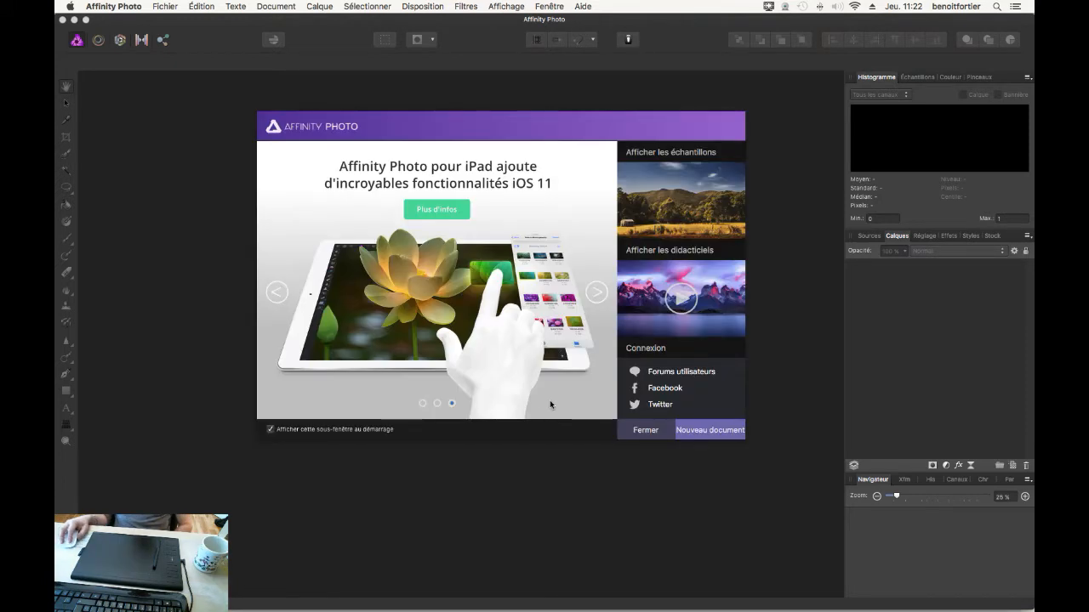
# Step: Dismiss the welcome window, authorise global support for modules on the "my book 1" drive and restart the application
pyautogui.click(645, 432)
pyautogui.scroll(-5, 415, 228)
pyautogui.scroll(3, 415, 228)
pyautogui.scroll(-5, 415, 228)
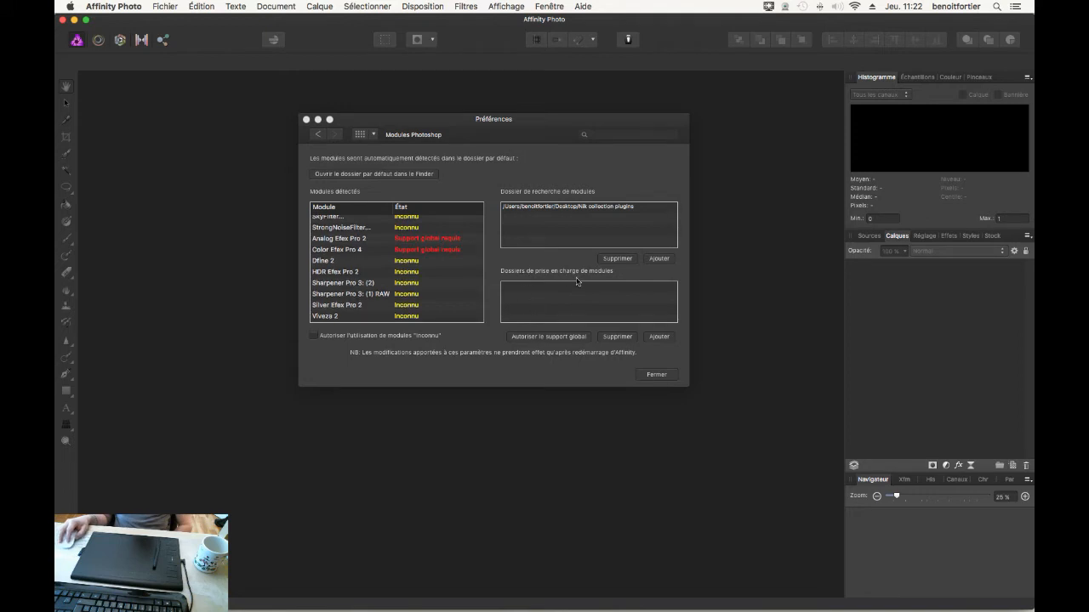
pyautogui.click(535, 337)
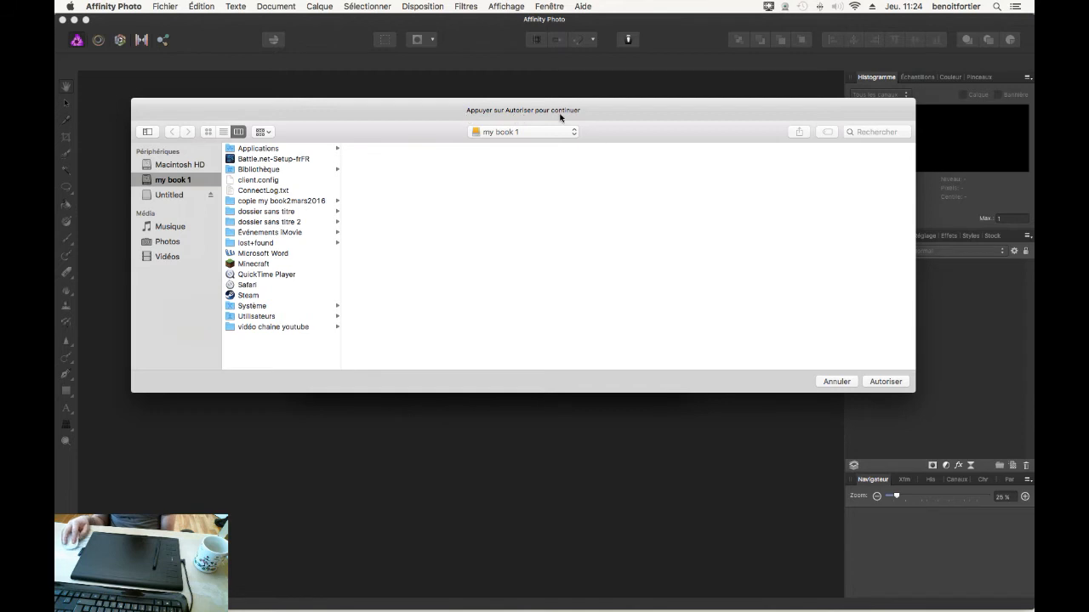
pyautogui.click(885, 383)
pyautogui.click(656, 375)
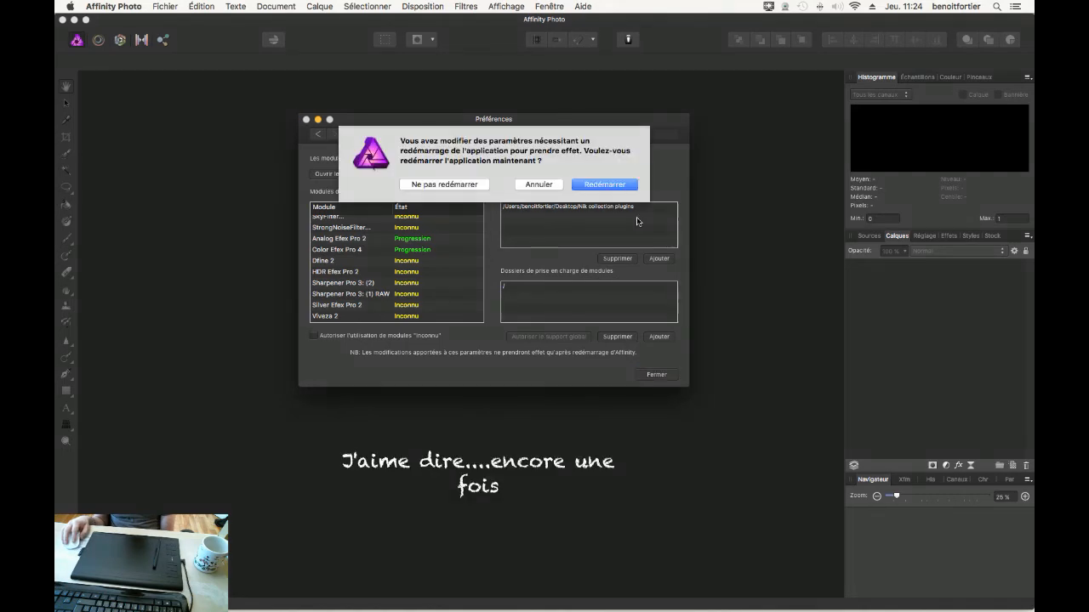
pyautogui.click(606, 187)
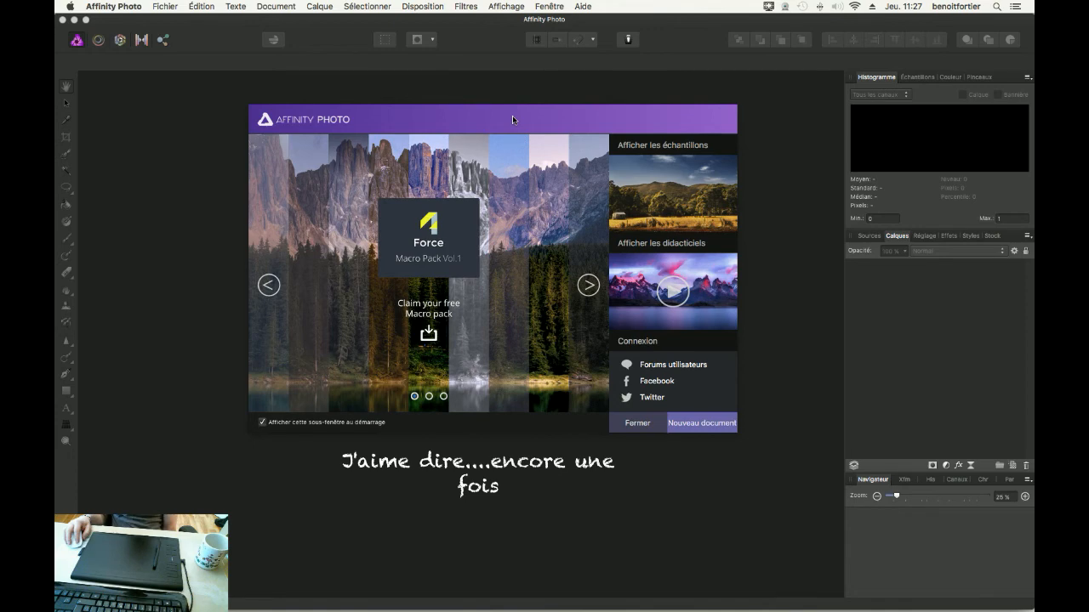
# Step: Dismiss the welcome window, allow the use of "Inconnu" modules and close the preferences
pyautogui.click(636, 429)
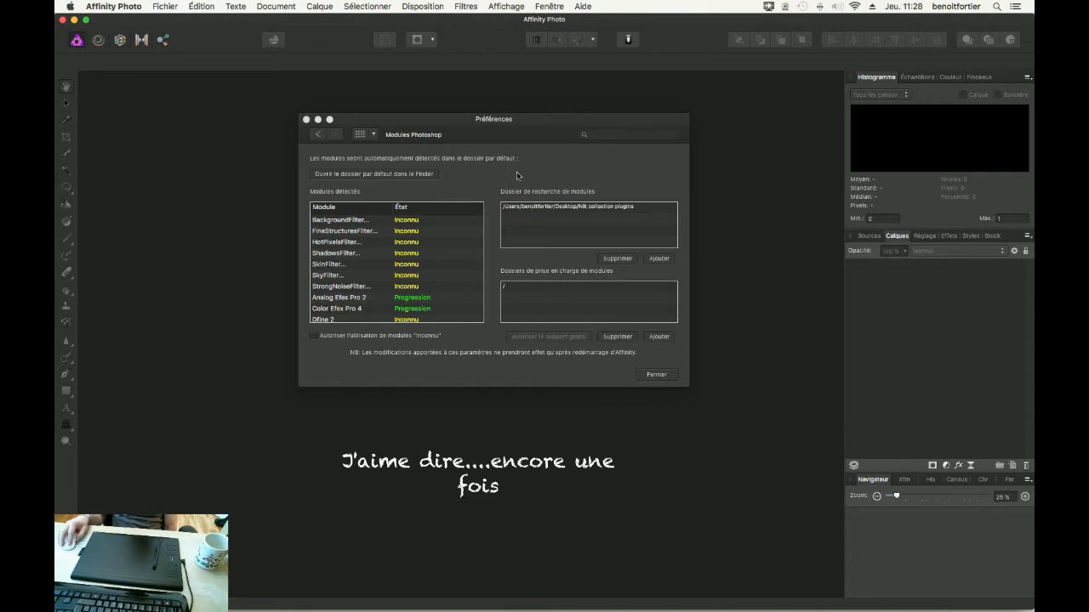
pyautogui.click(432, 121)
pyautogui.moveTo(433, 130); pyautogui.dragTo(433, 139)
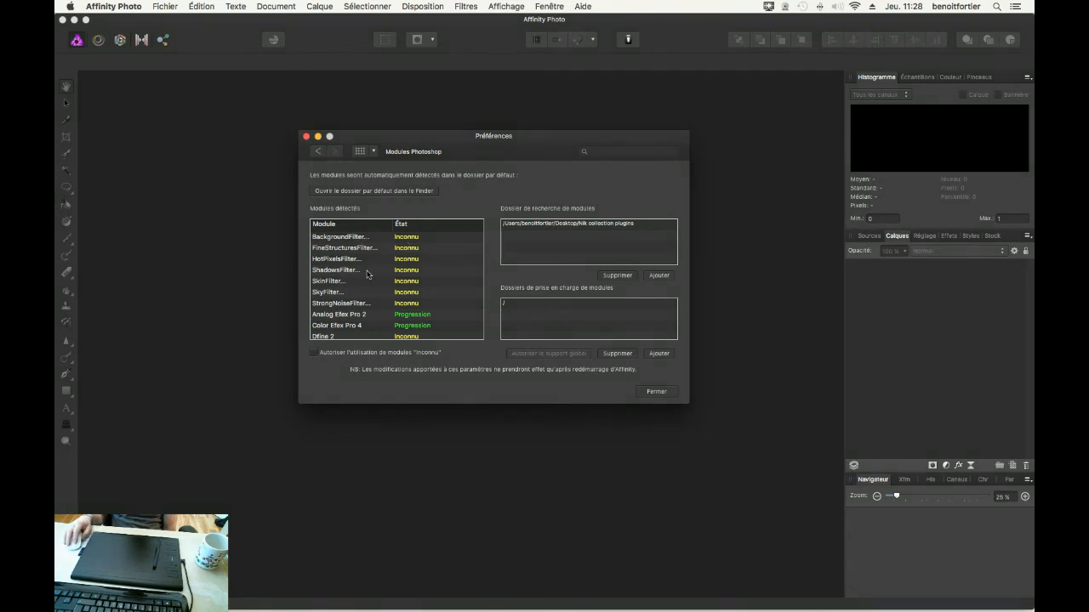
pyautogui.click(314, 352)
pyautogui.click(653, 392)
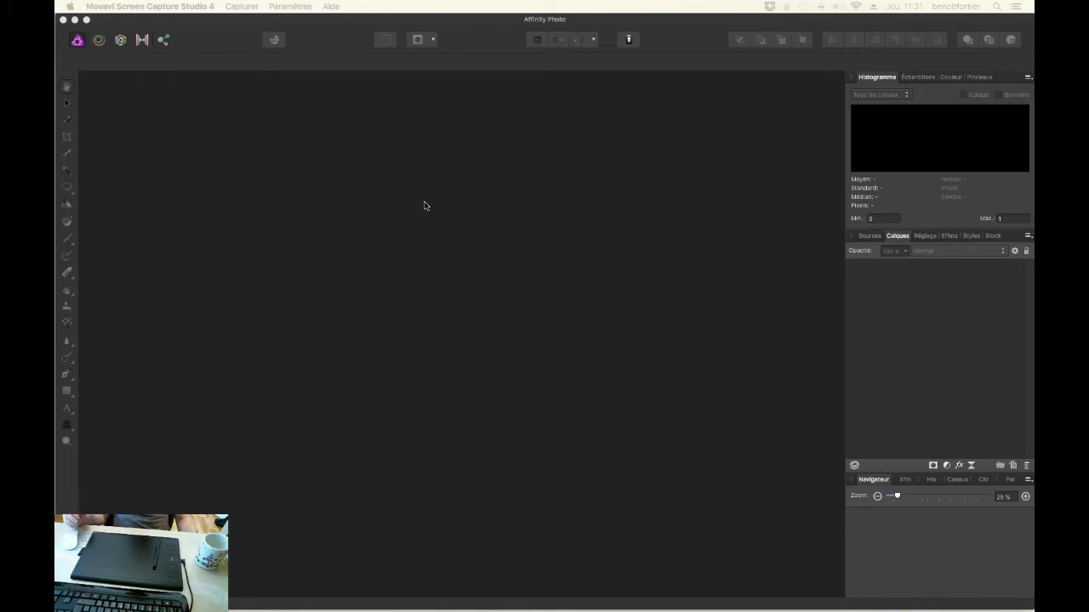
# Step: Open the image "pêche sur glace 3 - copie.jpg" from the desktop folder (Bureau)
pyautogui.click(147, 28)
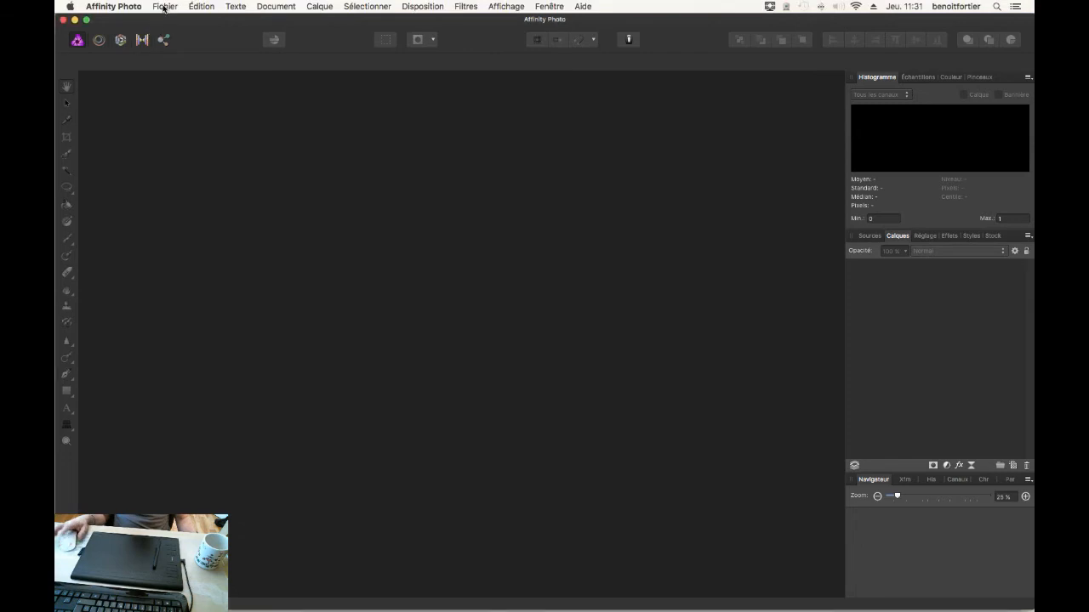
pyautogui.click(164, 8)
pyautogui.click(173, 113)
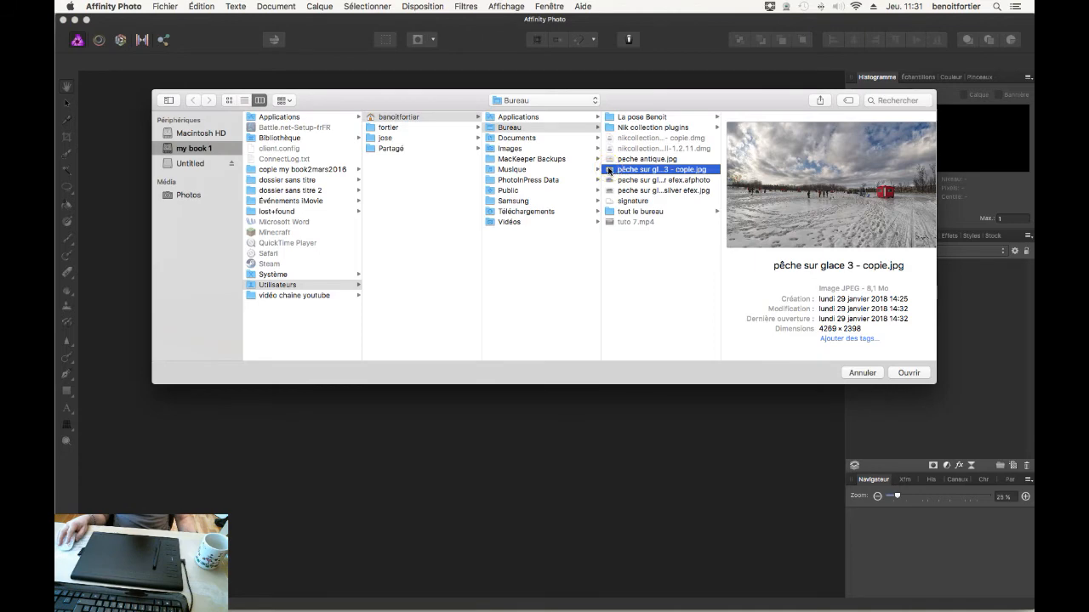
pyautogui.click(902, 374)
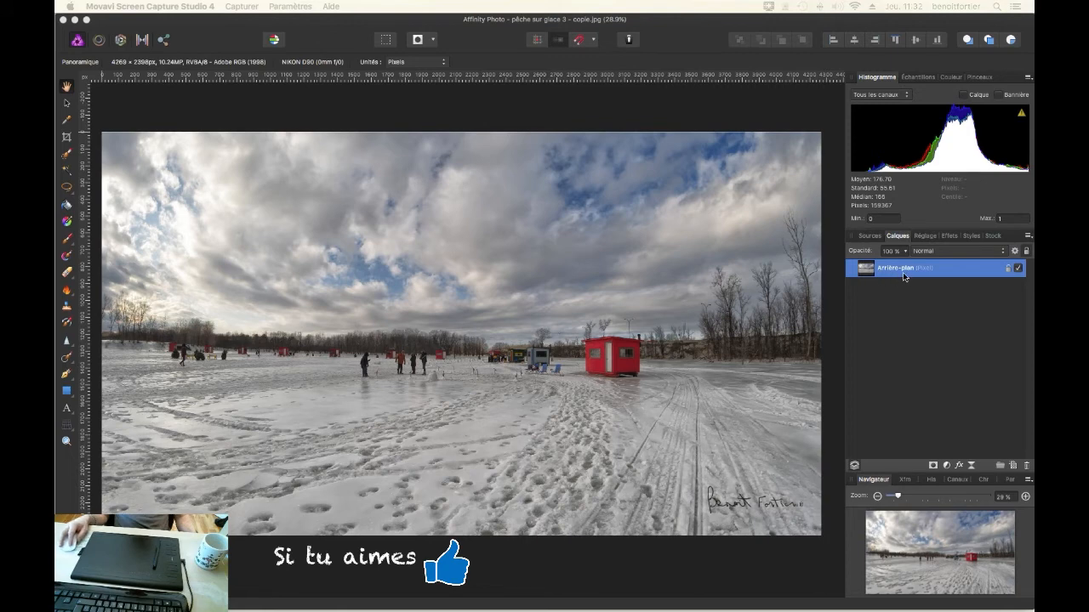
# Step: Duplicate the Arrière-plan layer and rename the copy "nik"
pyautogui.click(883, 272)
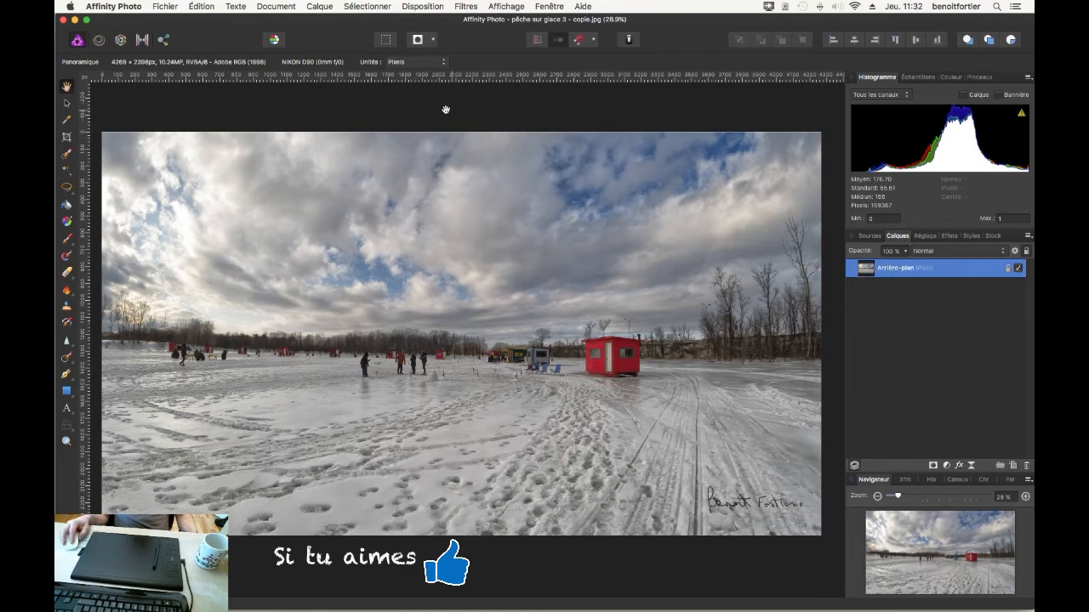
pyautogui.click(328, 9)
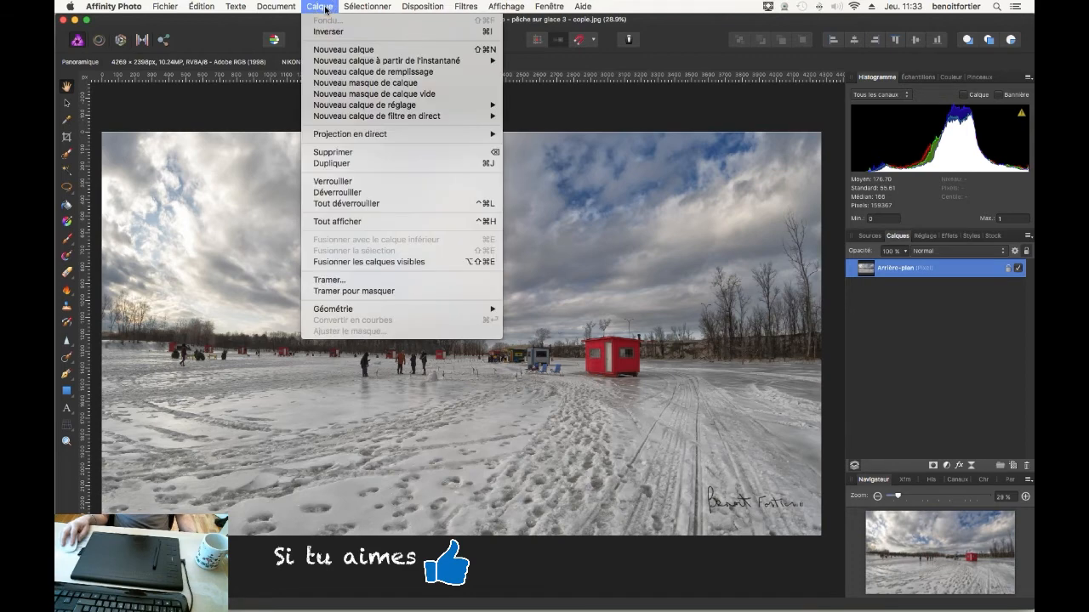
pyautogui.click(342, 163)
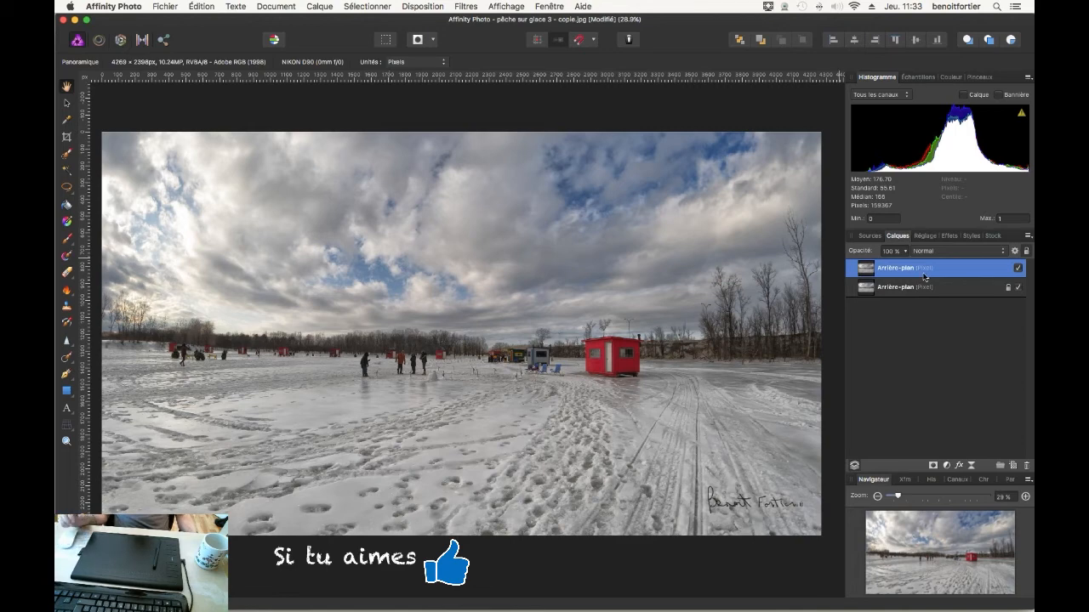
pyautogui.doubleClick(885, 270)
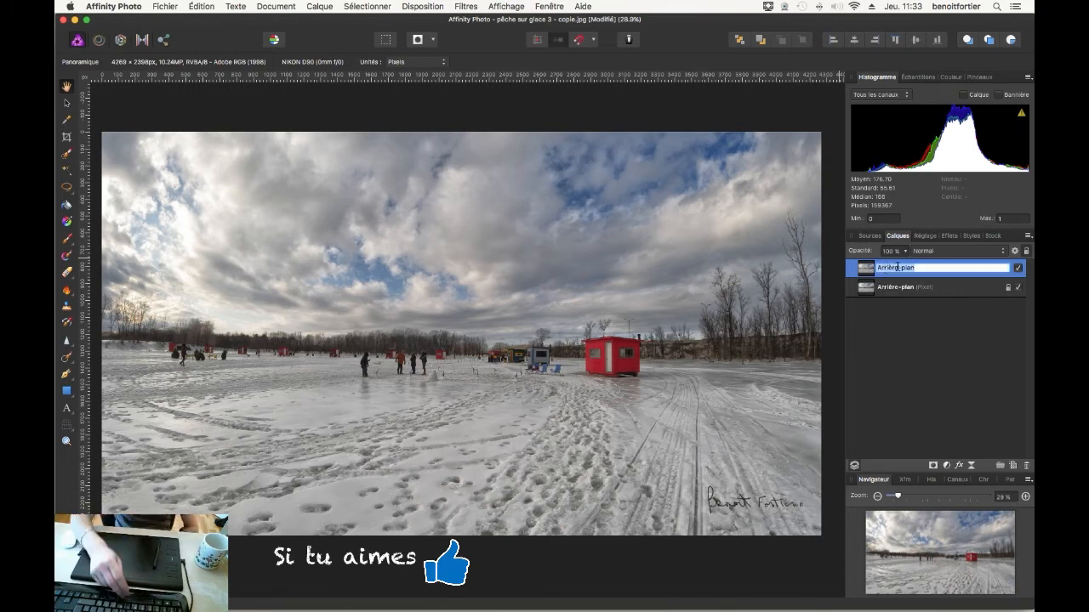
pyautogui.write('nik')
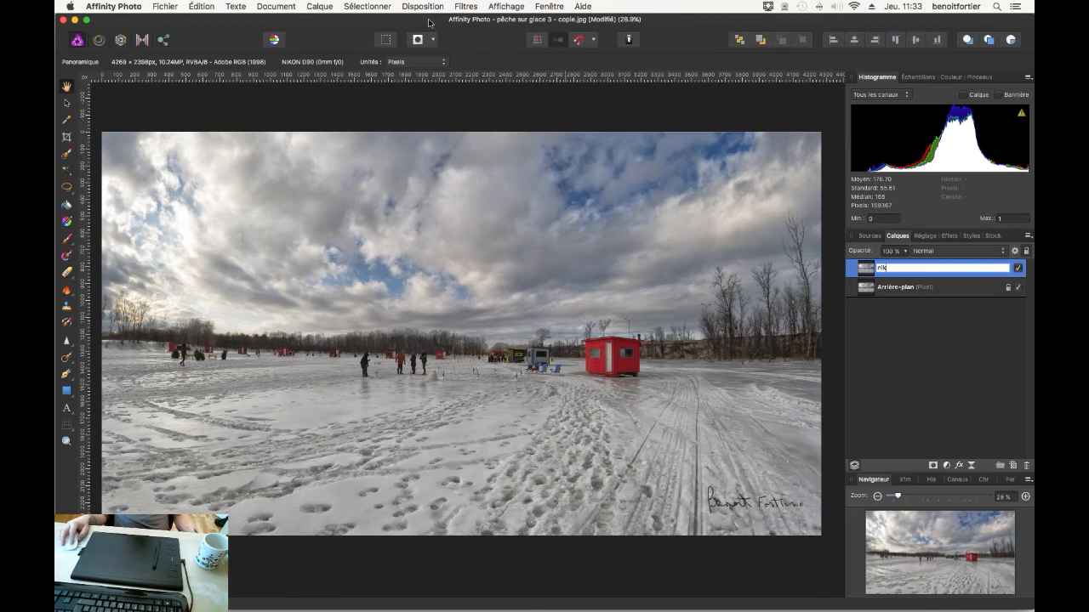
# Step: Open the nik layer in the Silver Efex Pro 2 module of the Nik Collection
pyautogui.click(463, 6)
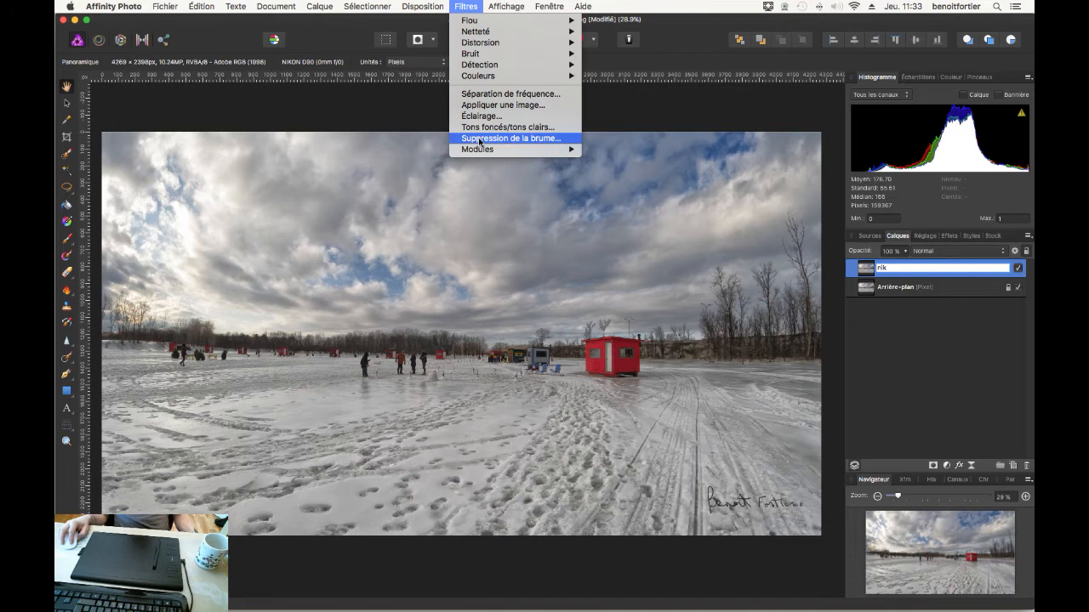
pyautogui.moveTo(480, 150)
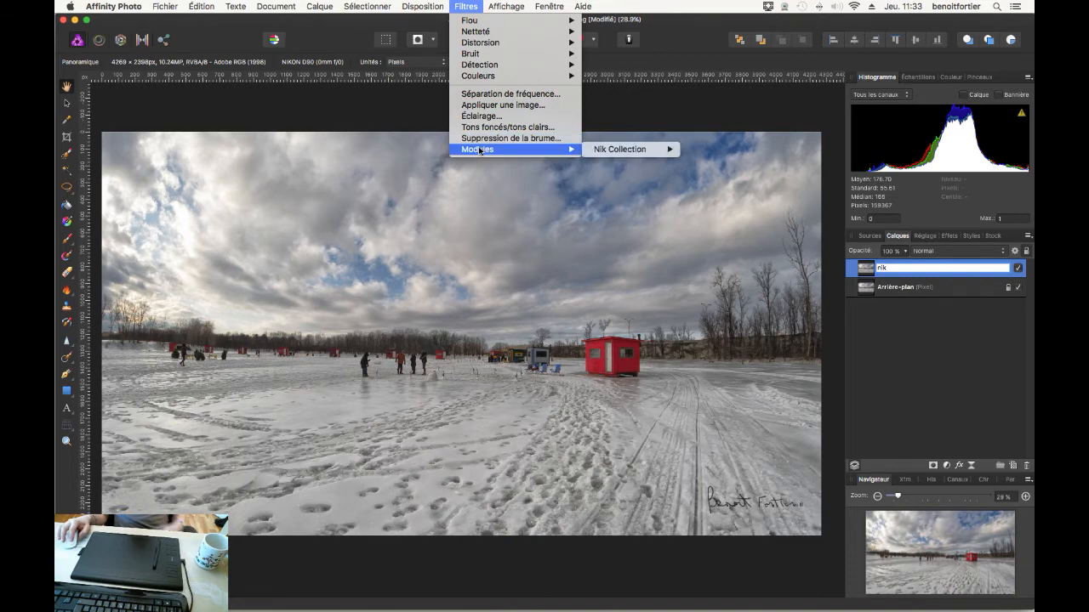
pyautogui.moveTo(598, 153)
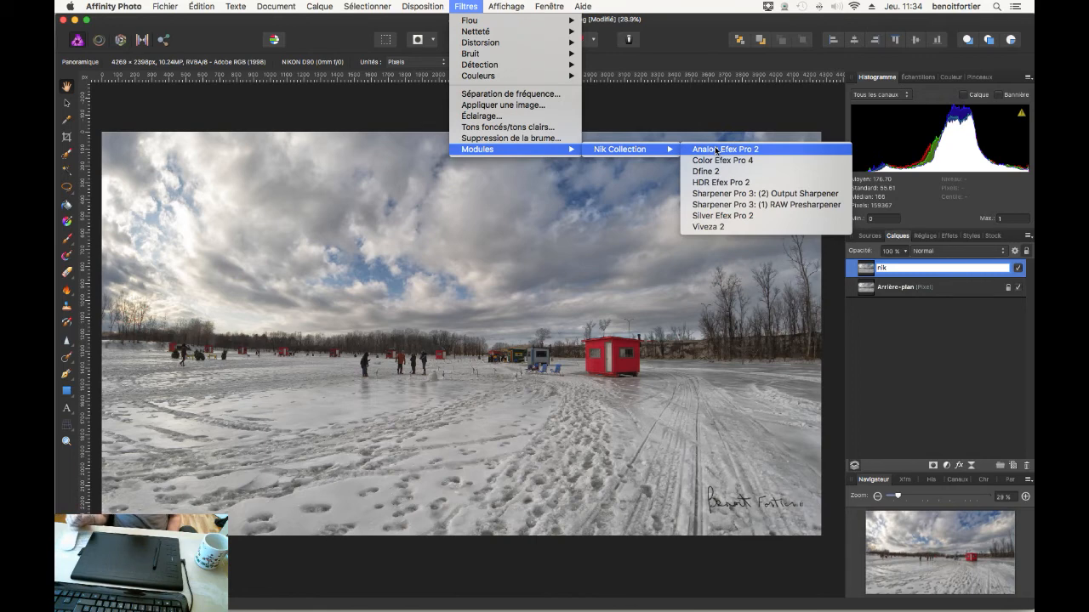
pyautogui.click(722, 218)
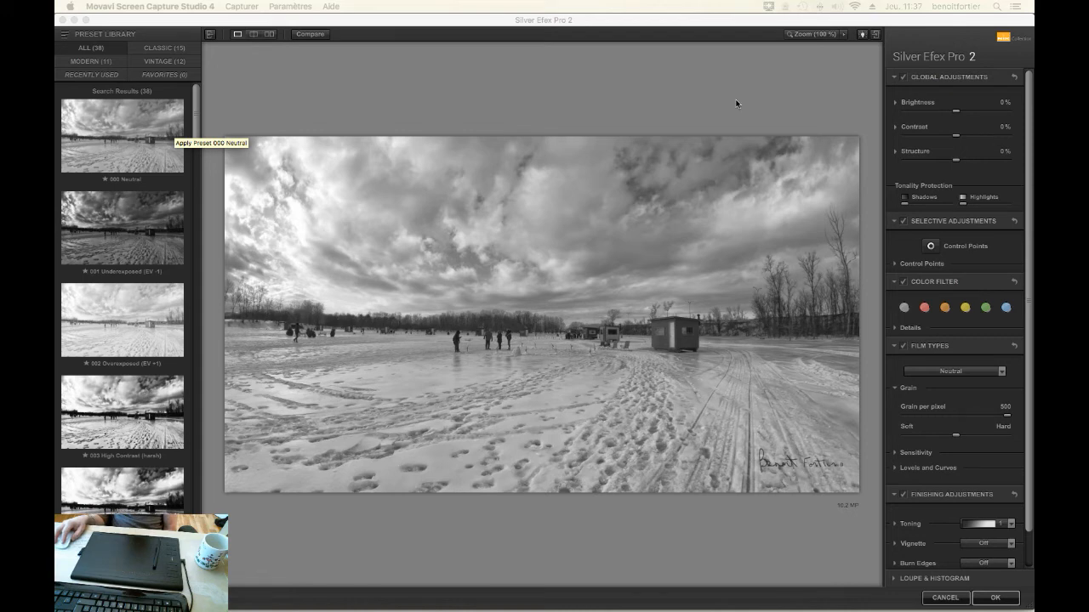
# Step: Compare the original and processed image in split and side-by-side previews, and return to single image view
pyautogui.click(253, 34)
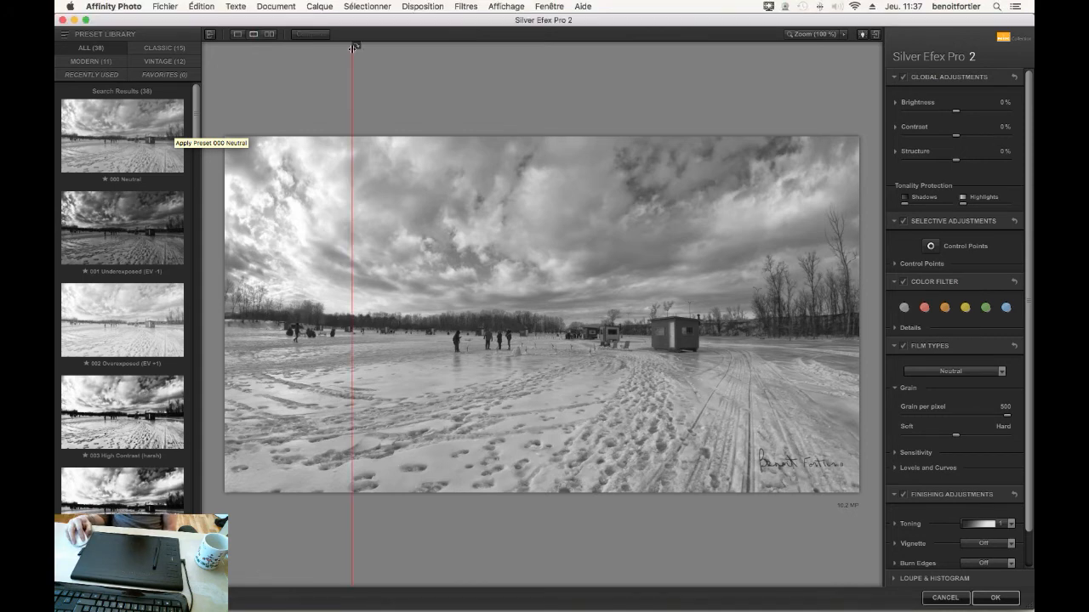
pyautogui.moveTo(355, 46); pyautogui.dragTo(518, 44)
pyautogui.moveTo(464, 67); pyautogui.dragTo(553, 67)
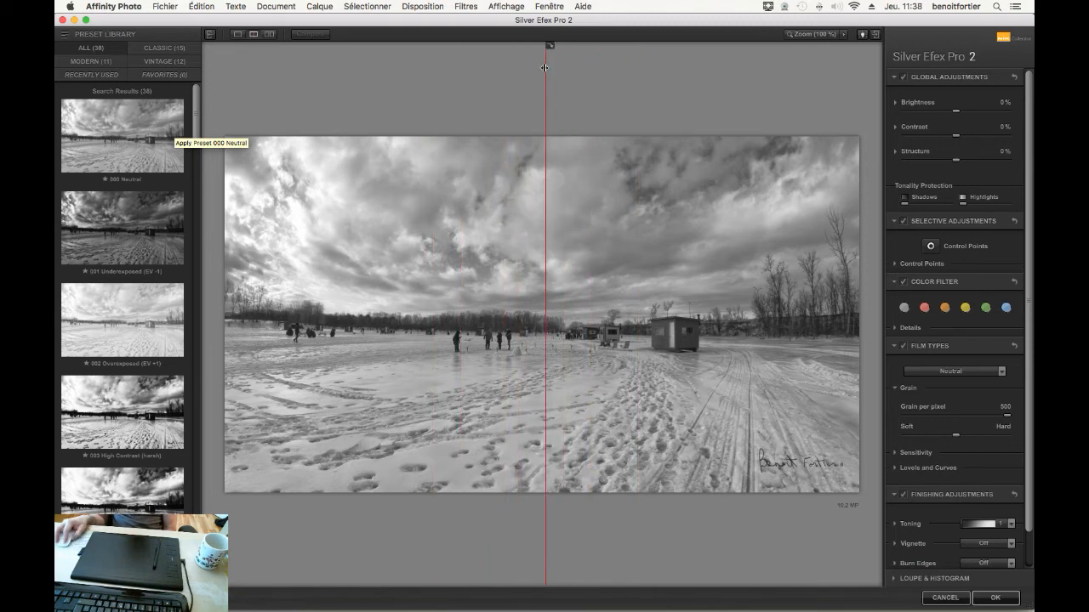
pyautogui.click(269, 34)
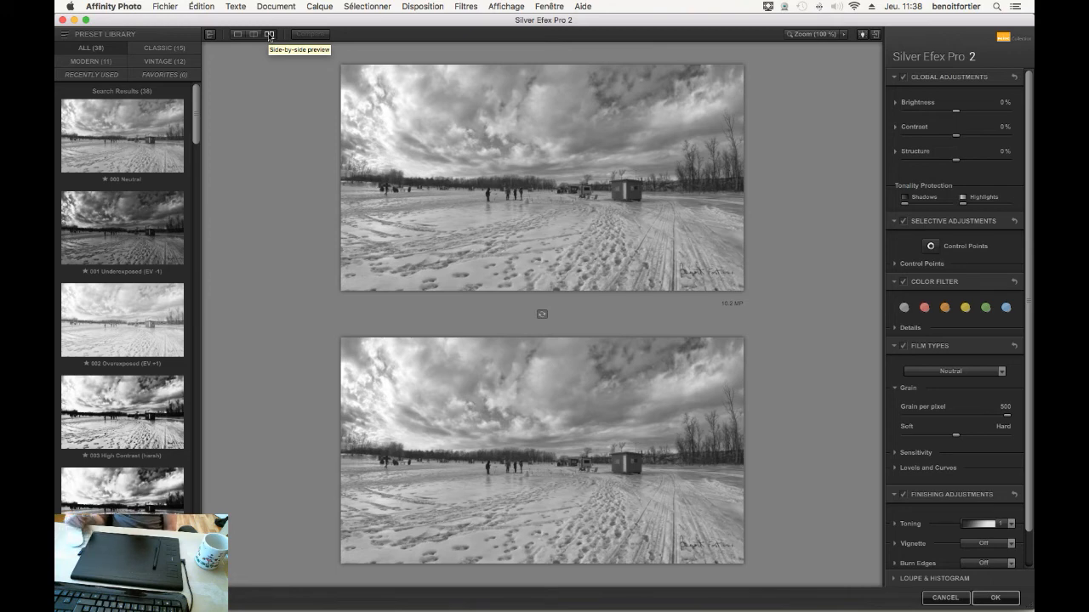
pyautogui.click(239, 35)
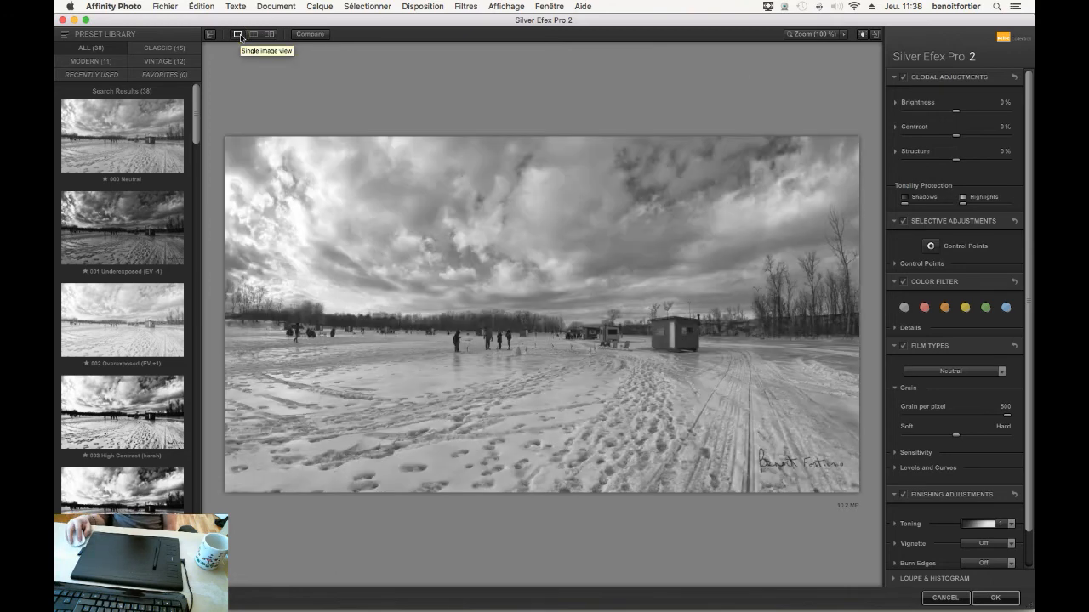
# Step: Show only the Vintage presets and apply the preset 026 Dark Sepia to the image
pyautogui.click(125, 141)
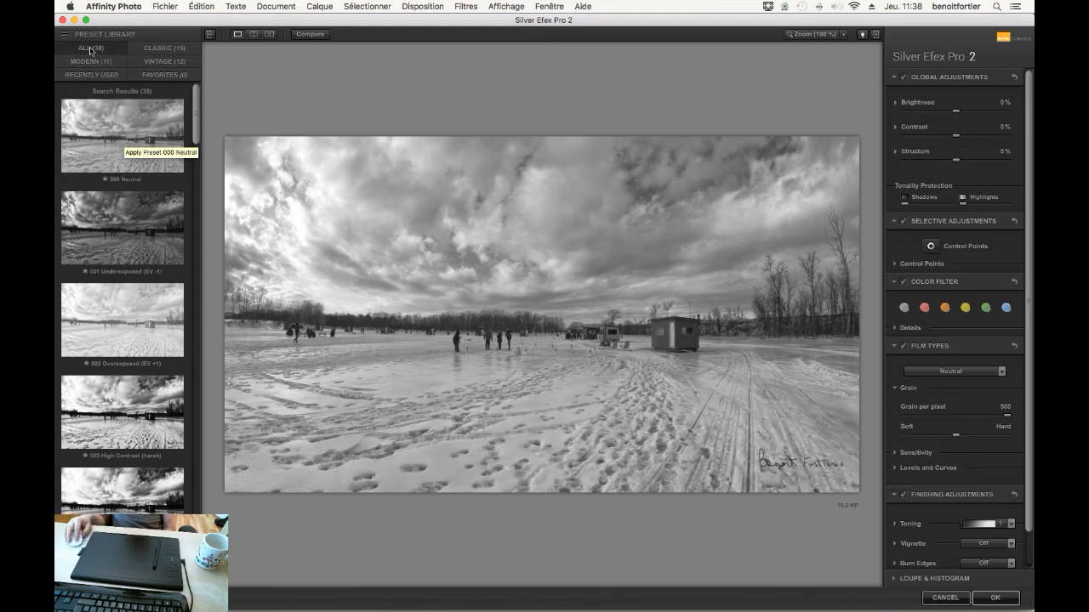
pyautogui.click(154, 65)
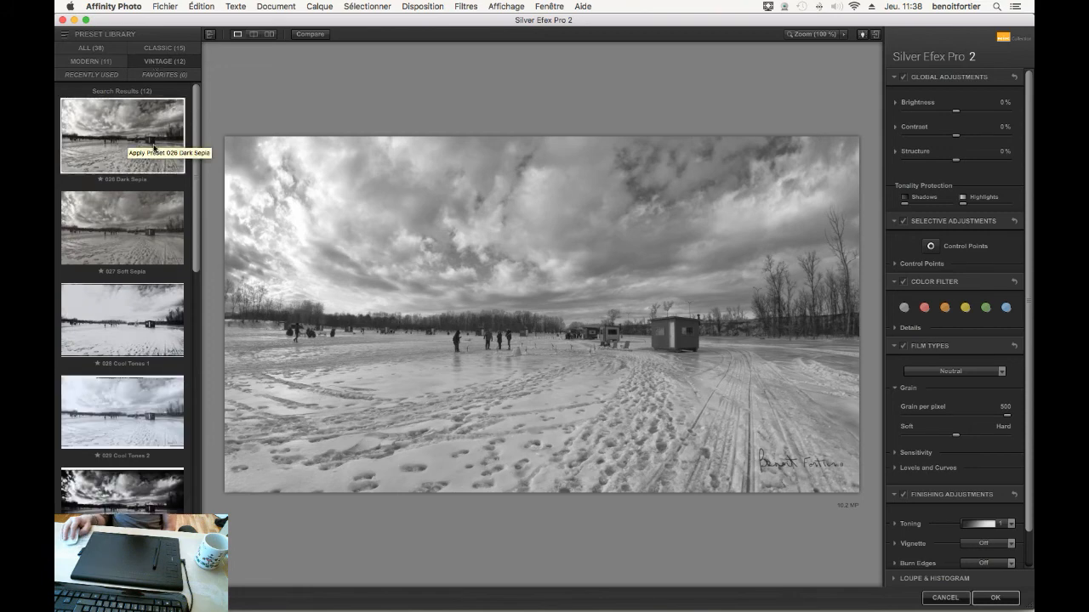
pyautogui.moveTo(198, 138)
pyautogui.mouseDown()
pyautogui.moveTo(194, 393)
pyautogui.moveTo(185, 126)
pyautogui.mouseUp()
pyautogui.scroll(3, 185, 126)
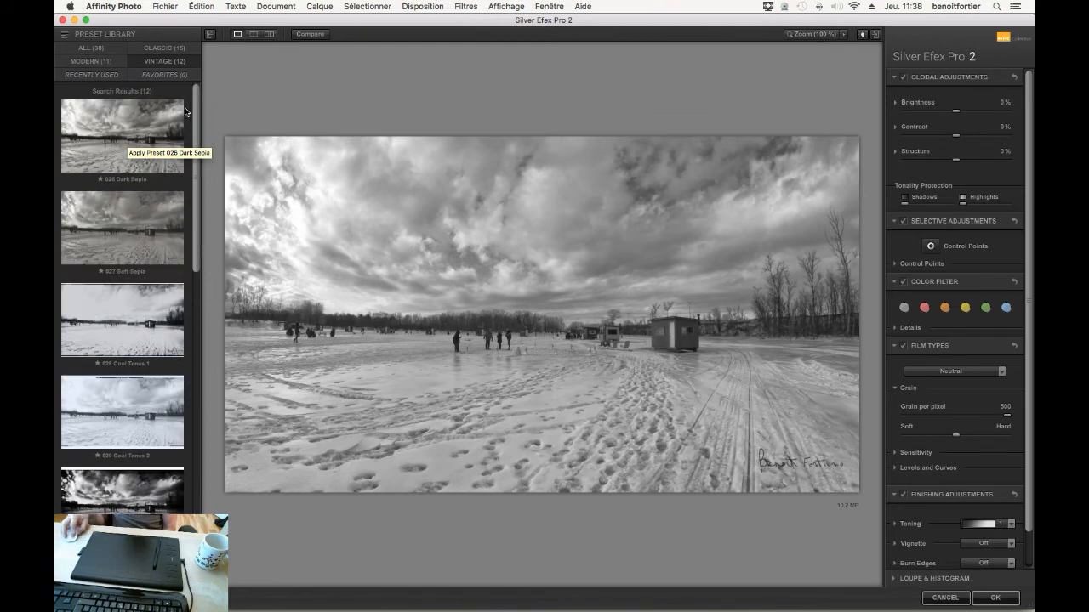
pyautogui.click(97, 142)
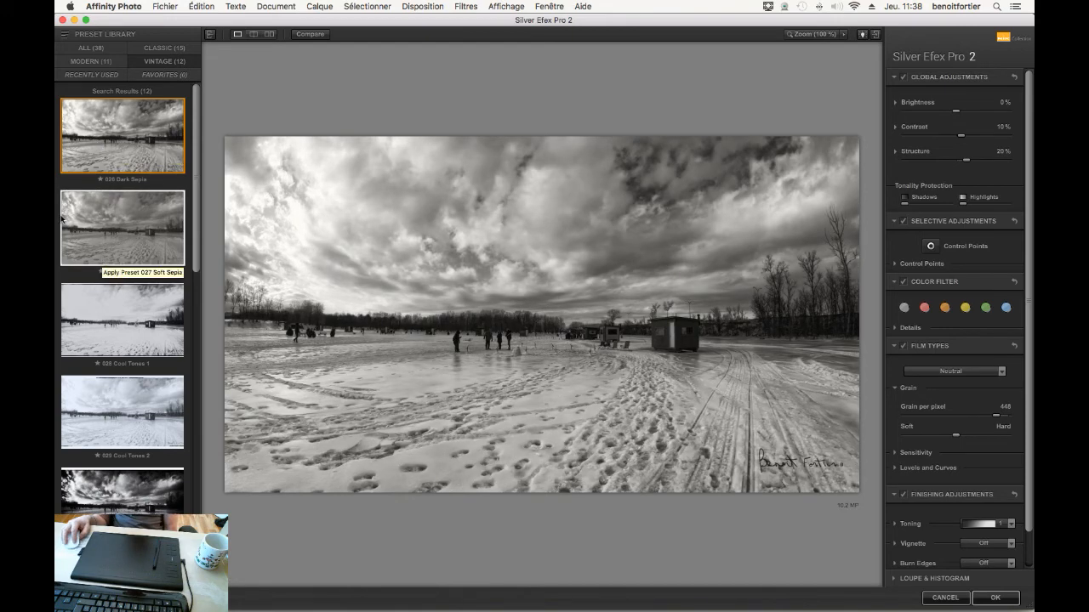
# Step: Choose the Vintage preset 036 Antique Plate II and apply the effect to the nik layer in Affinity Photo
pyautogui.scroll(-1, 138, 428)
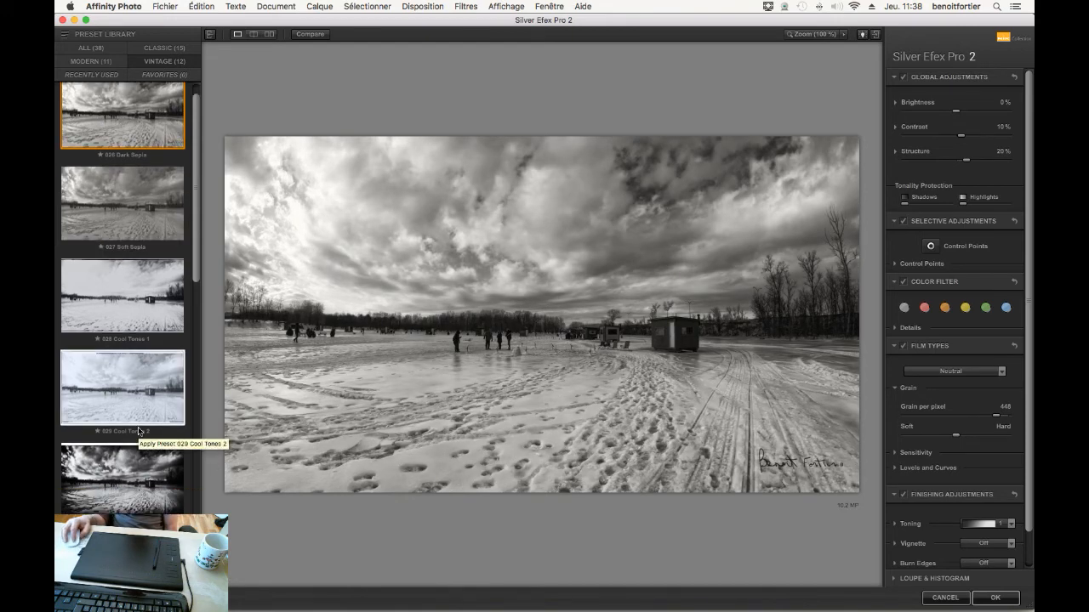
pyautogui.scroll(-8, 138, 432)
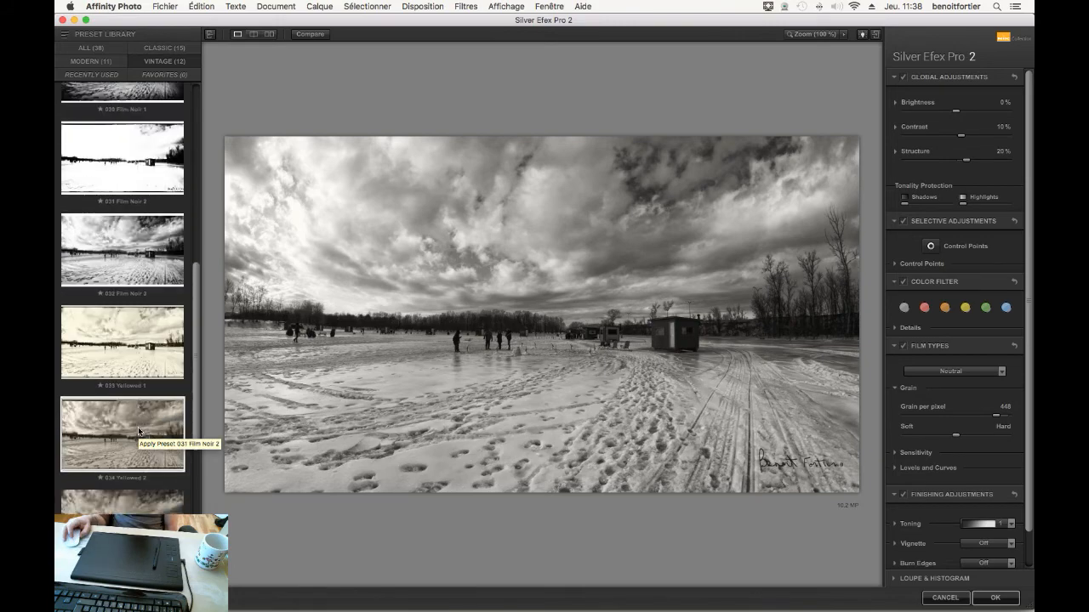
pyautogui.scroll(-2, 138, 429)
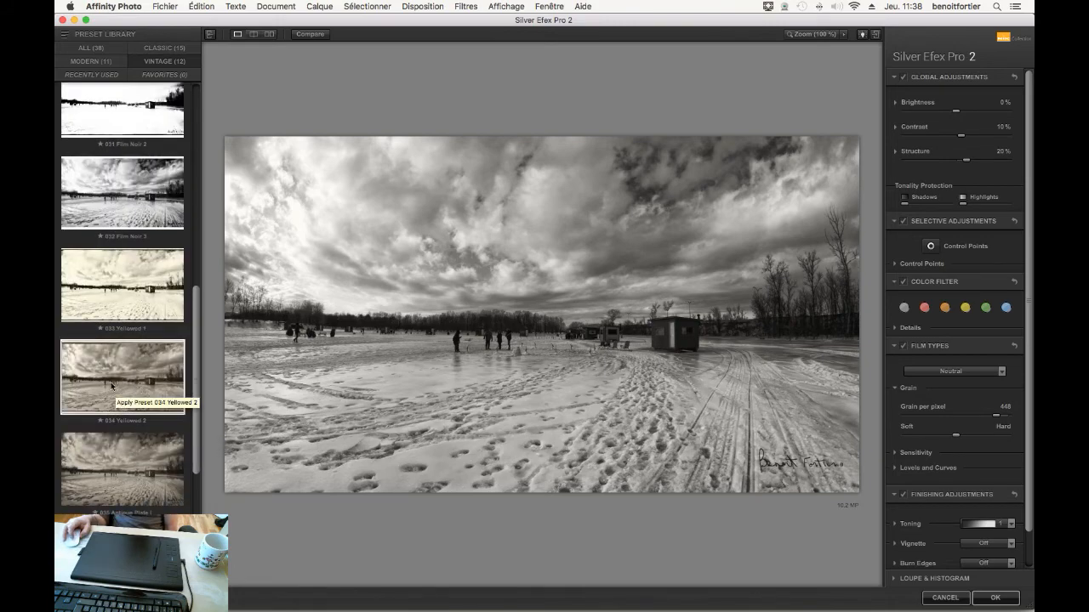
pyautogui.scroll(-3, 111, 386)
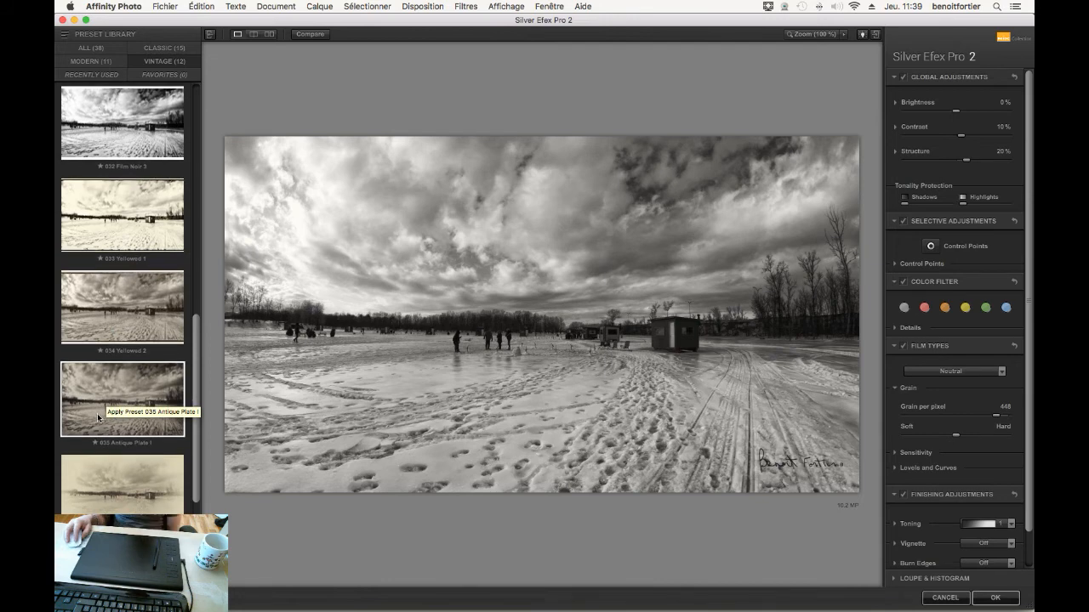
pyautogui.scroll(-2, 92, 430)
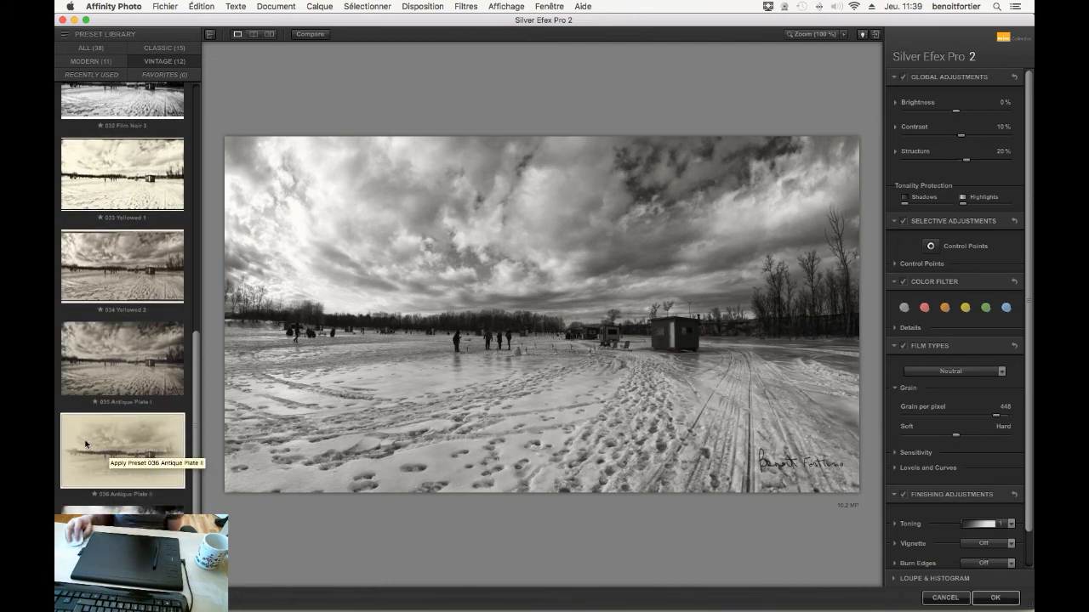
pyautogui.click(85, 442)
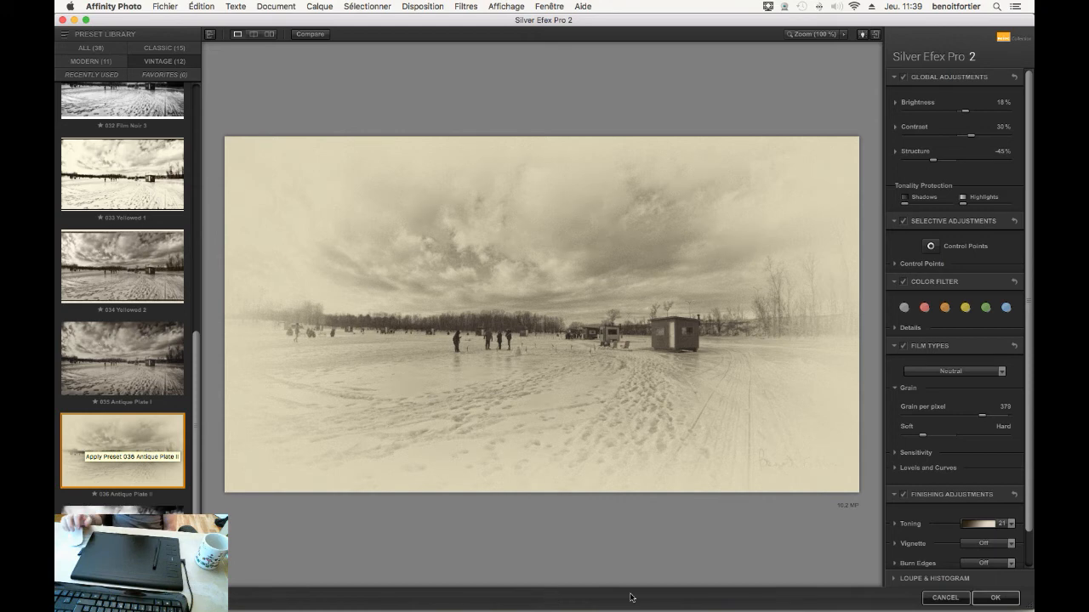
pyautogui.click(997, 599)
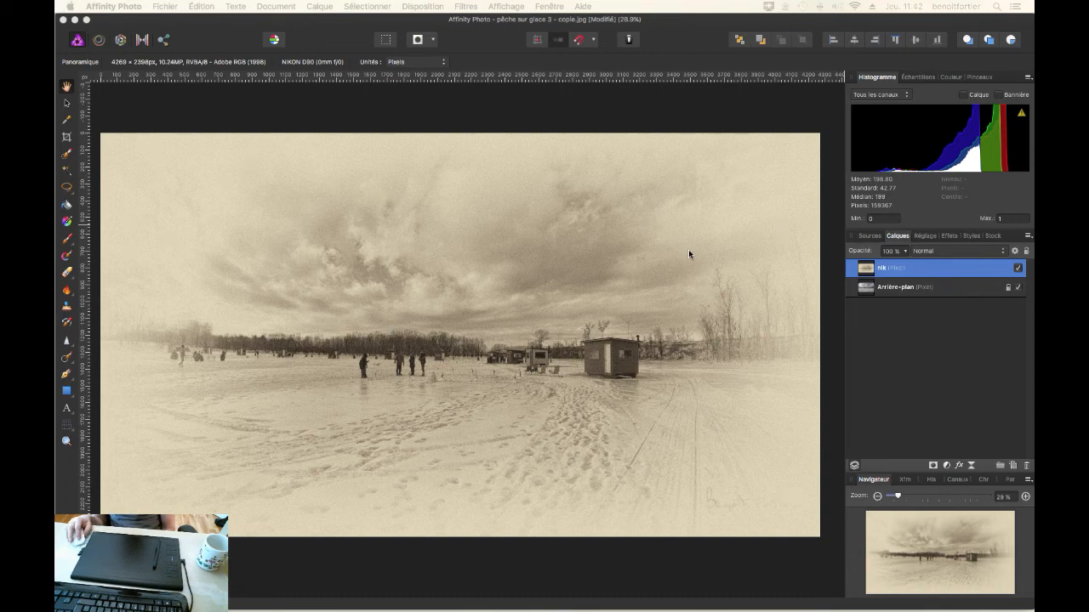
# Step: Hide and show the nik layer to compare the vintage effect with the original photo
pyautogui.click(1019, 269)
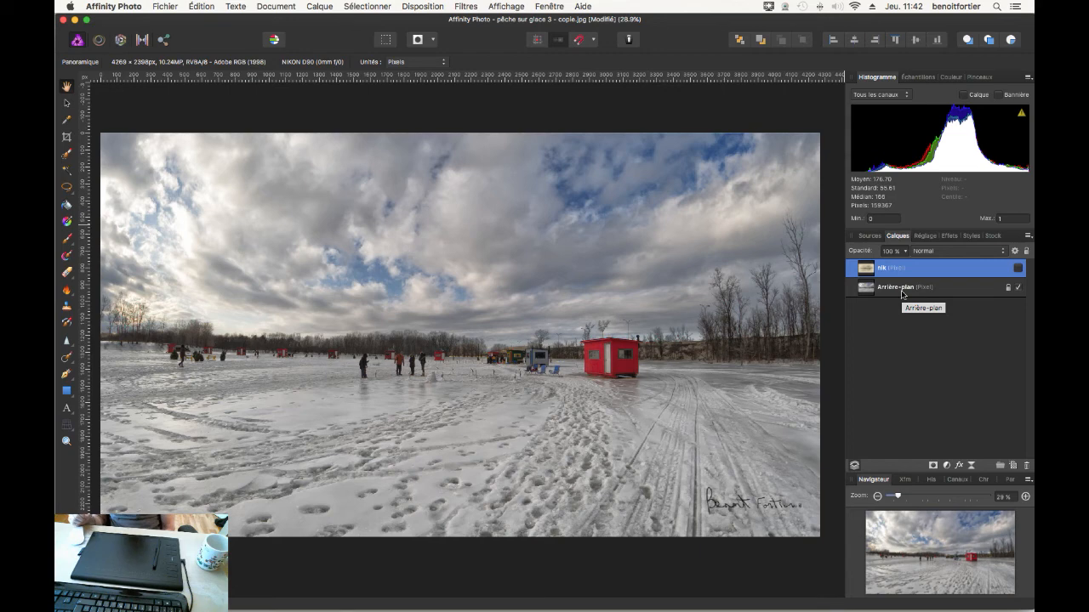
pyautogui.click(1018, 268)
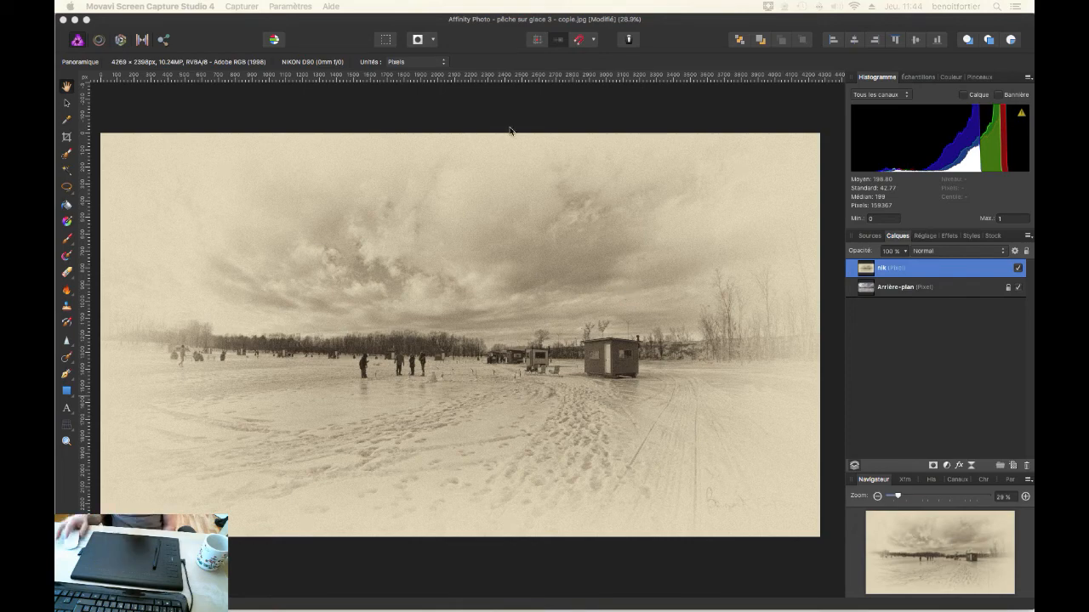
# Step: Add an Exposition adjustment layer above the nik layer, set its exposure to 1,096 and close the settings
pyautogui.click(189, 16)
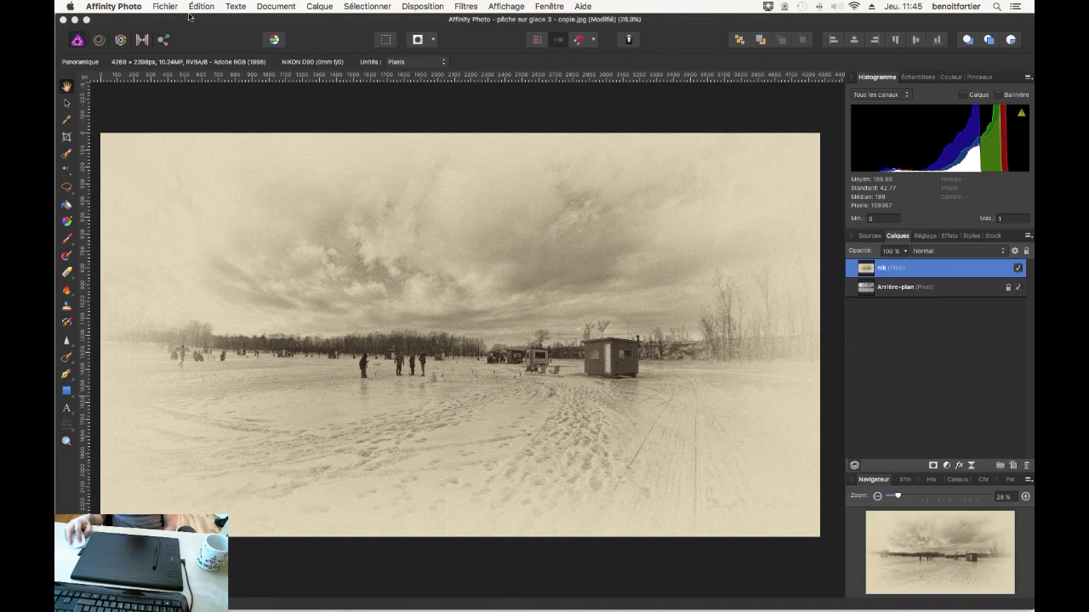
pyautogui.click(329, 9)
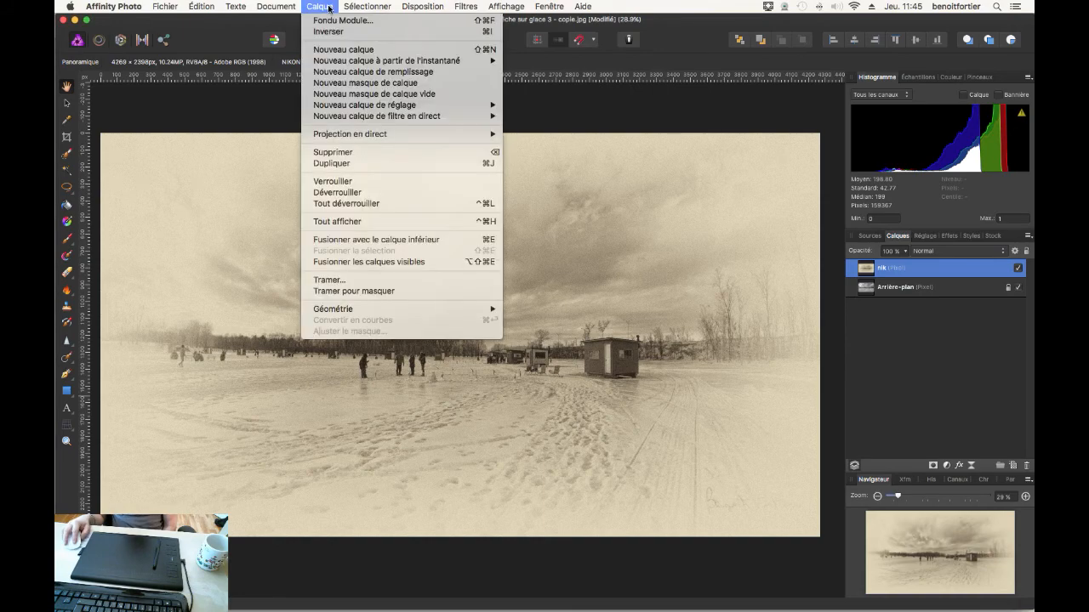
pyautogui.moveTo(366, 109)
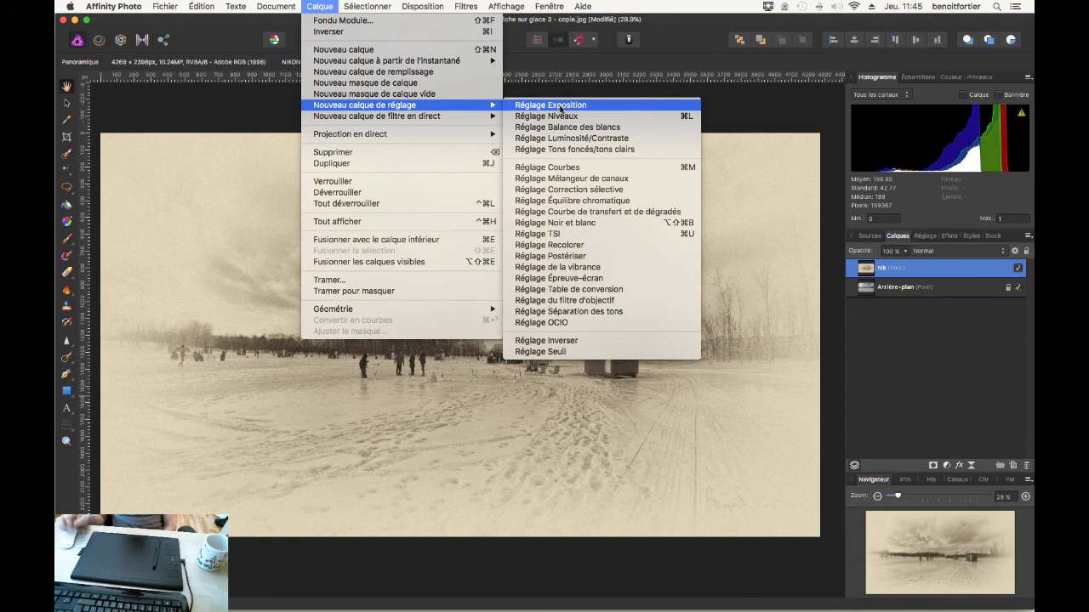
pyautogui.click(561, 109)
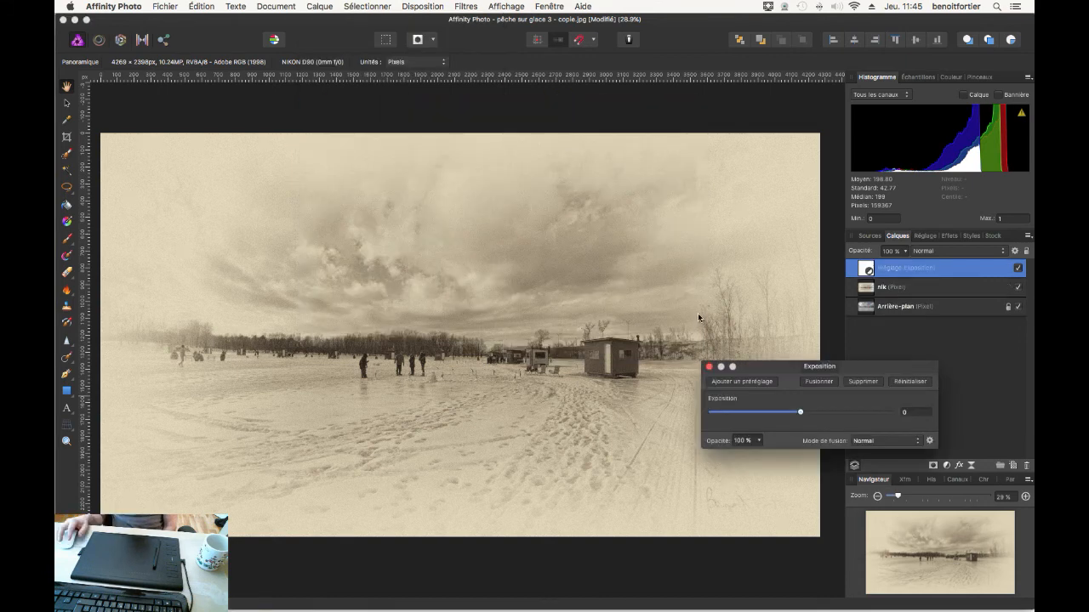
pyautogui.moveTo(768, 371); pyautogui.dragTo(749, 332)
pyautogui.moveTo(789, 377); pyautogui.dragTo(798, 377)
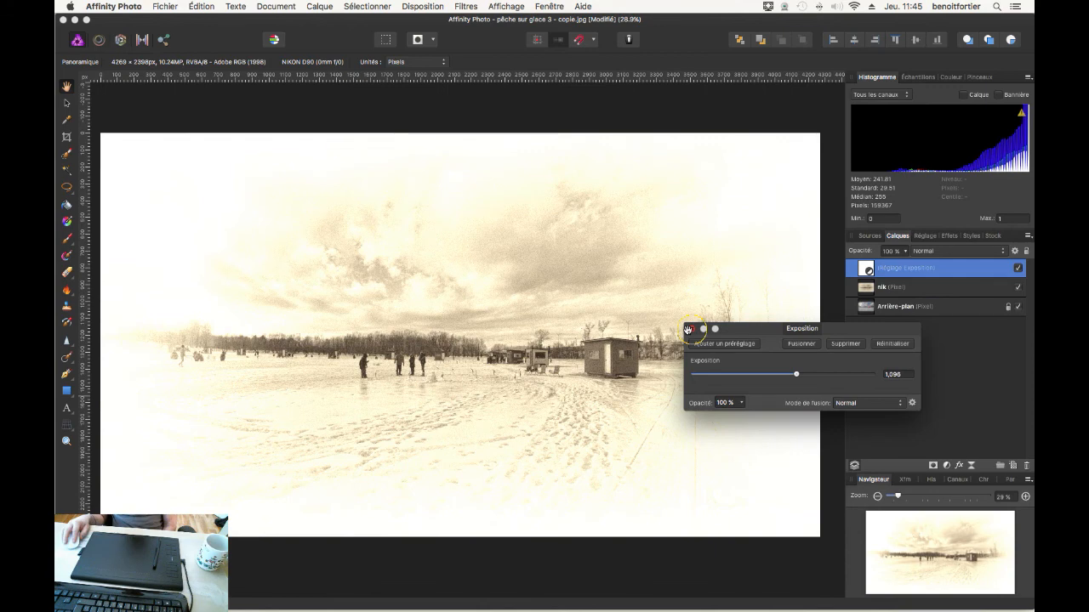
pyautogui.click(692, 330)
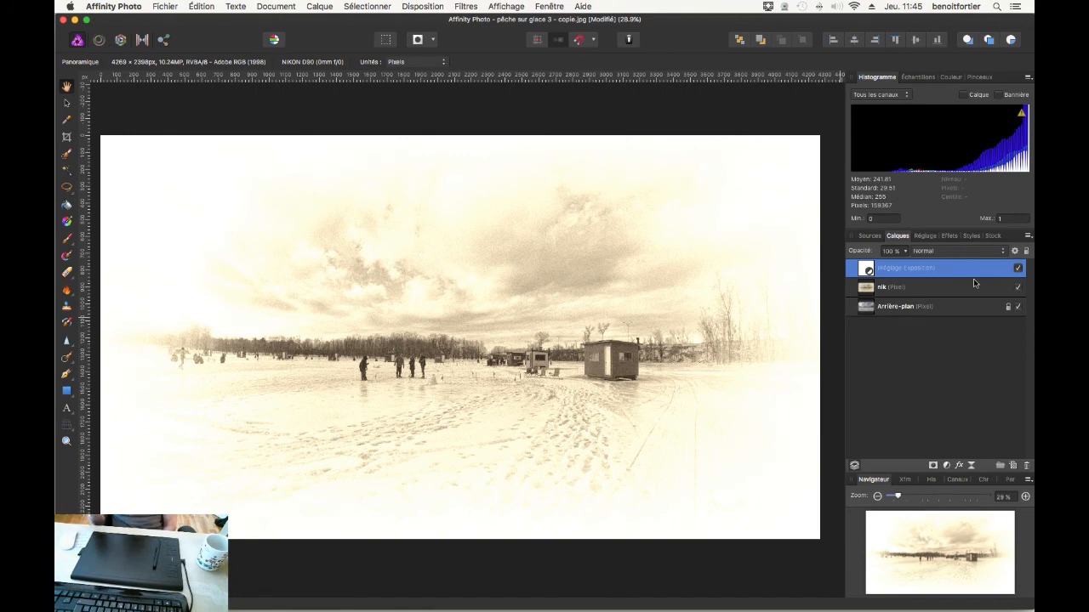
# Step: Toggle the visibility of the Exposition adjustment and the nik layer to examine what each contributes
pyautogui.click(1018, 269)
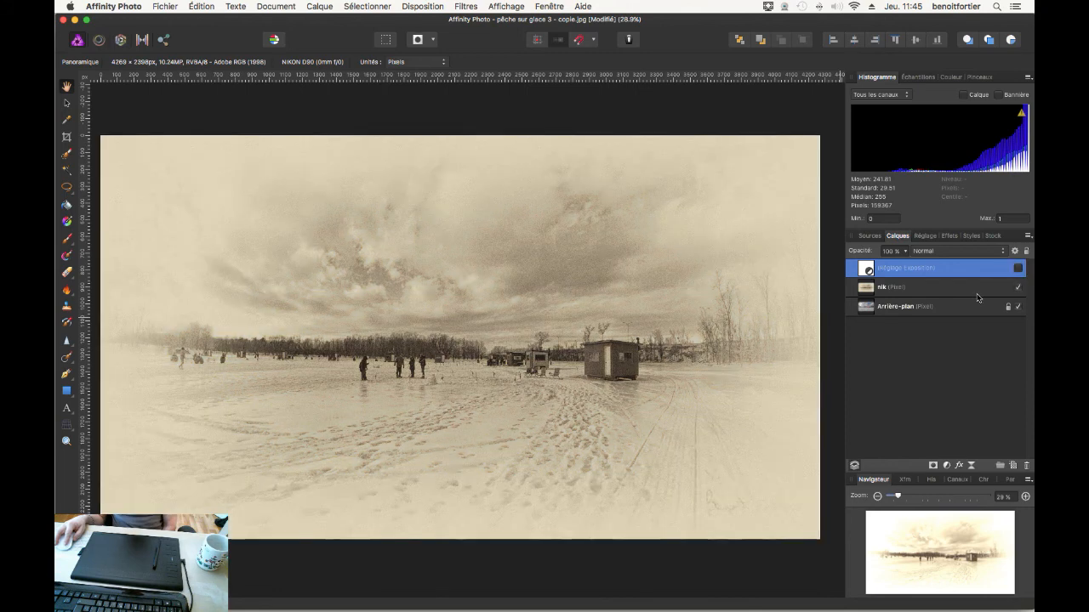
pyautogui.click(1017, 269)
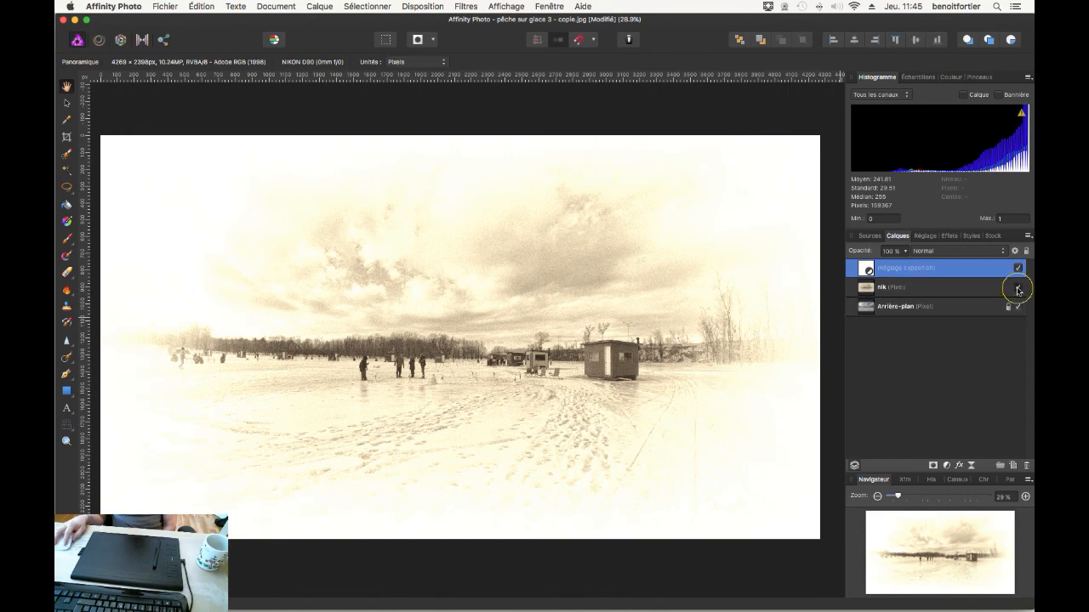
pyautogui.click(1017, 288)
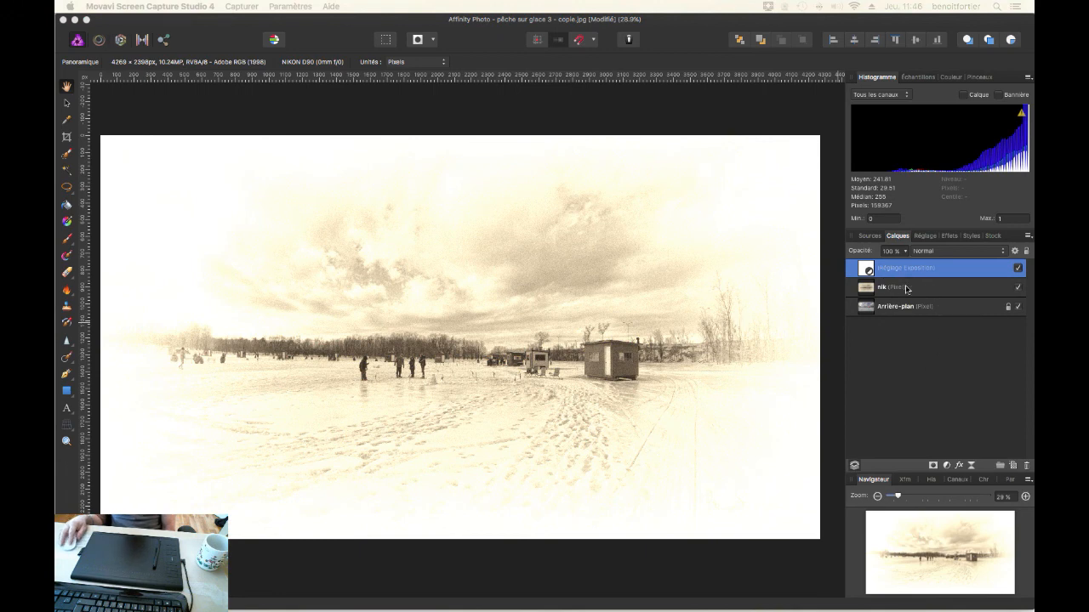
# Step: Nest the Exposition adjustment inside the nik layer, collapse the group and toggle its visibility to compare with Arrière-plan
pyautogui.click(865, 268)
pyautogui.moveTo(865, 268); pyautogui.dragTo(878, 289)
pyautogui.click(852, 269)
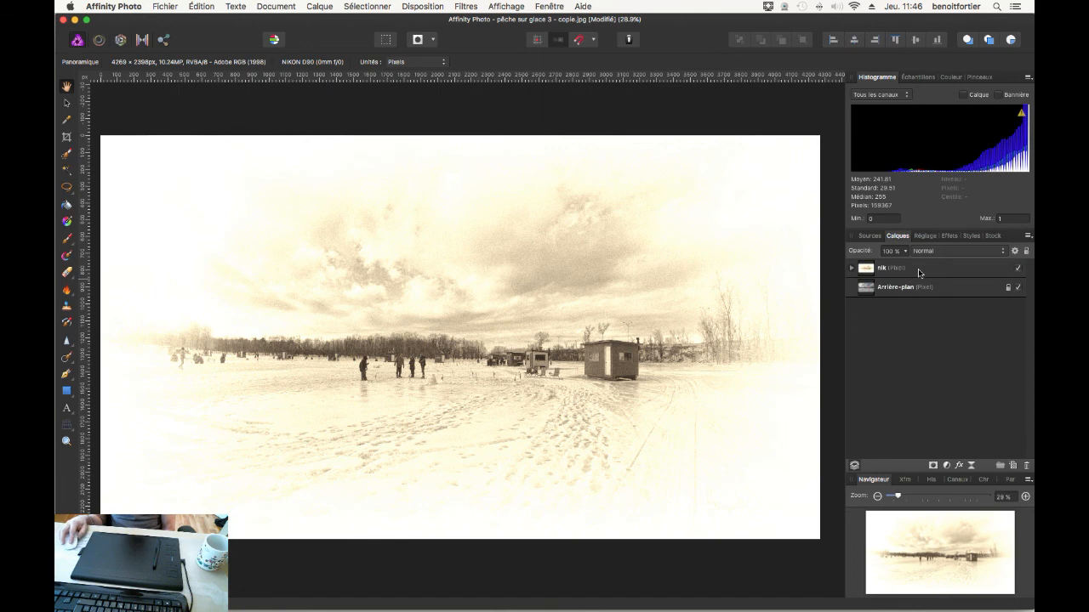
pyautogui.click(1018, 271)
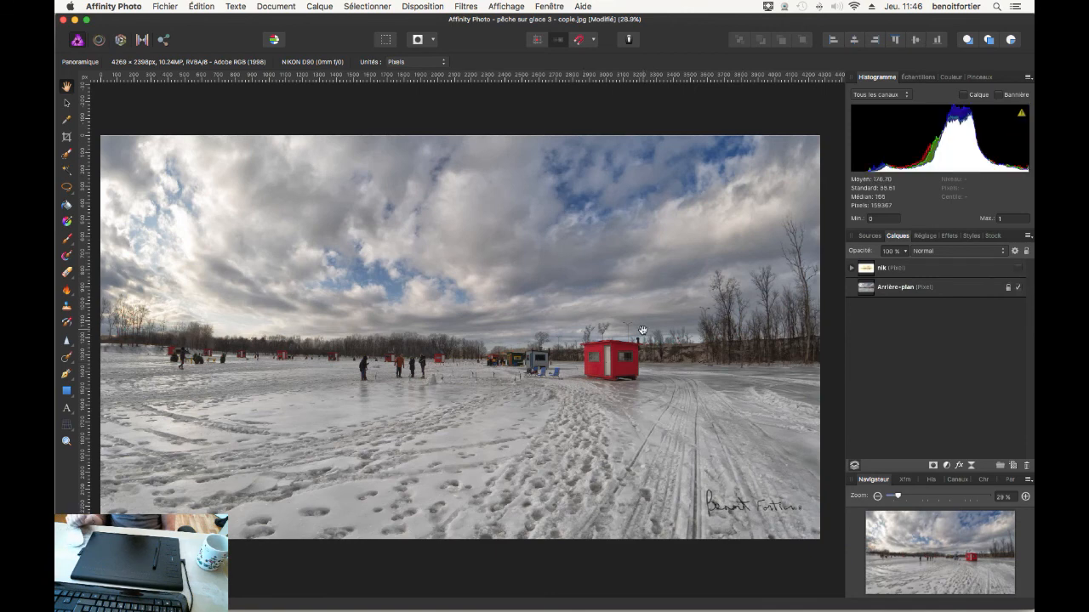
pyautogui.click(1018, 268)
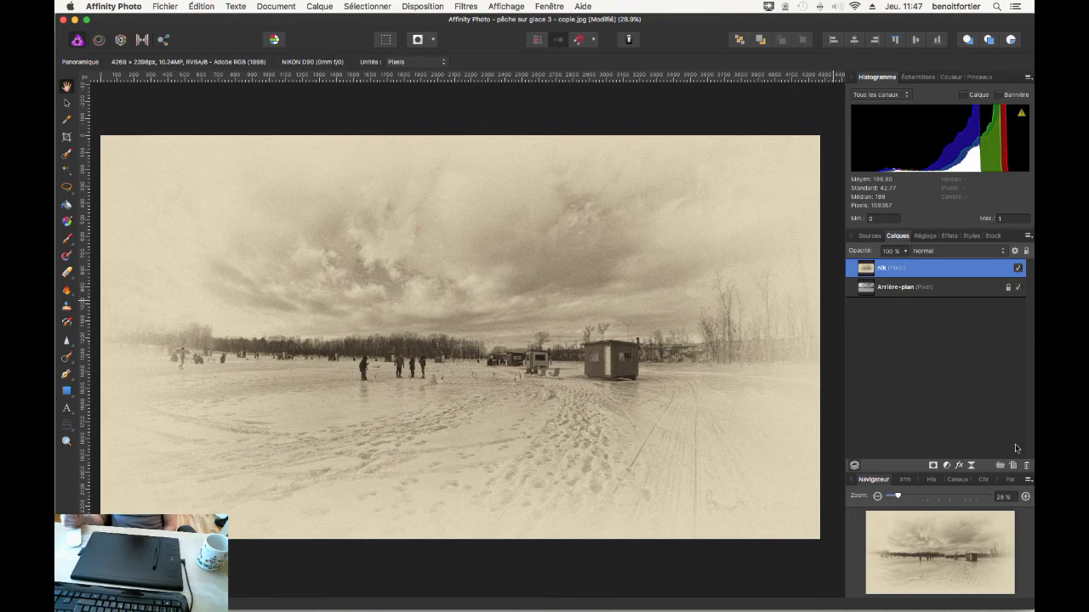